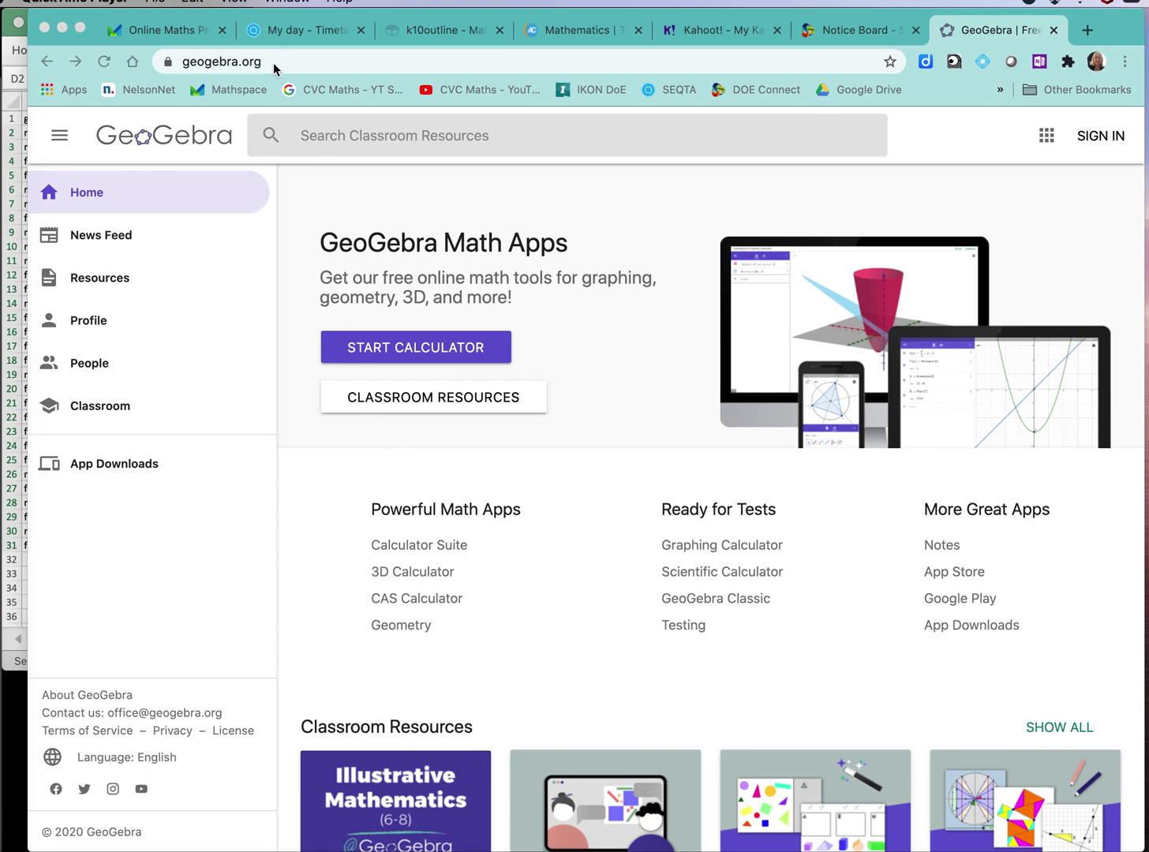
# Start the online GeoGebra calculator from geogebra.org and show the other GeoGebra apps
pyautogui.click(344, 351)
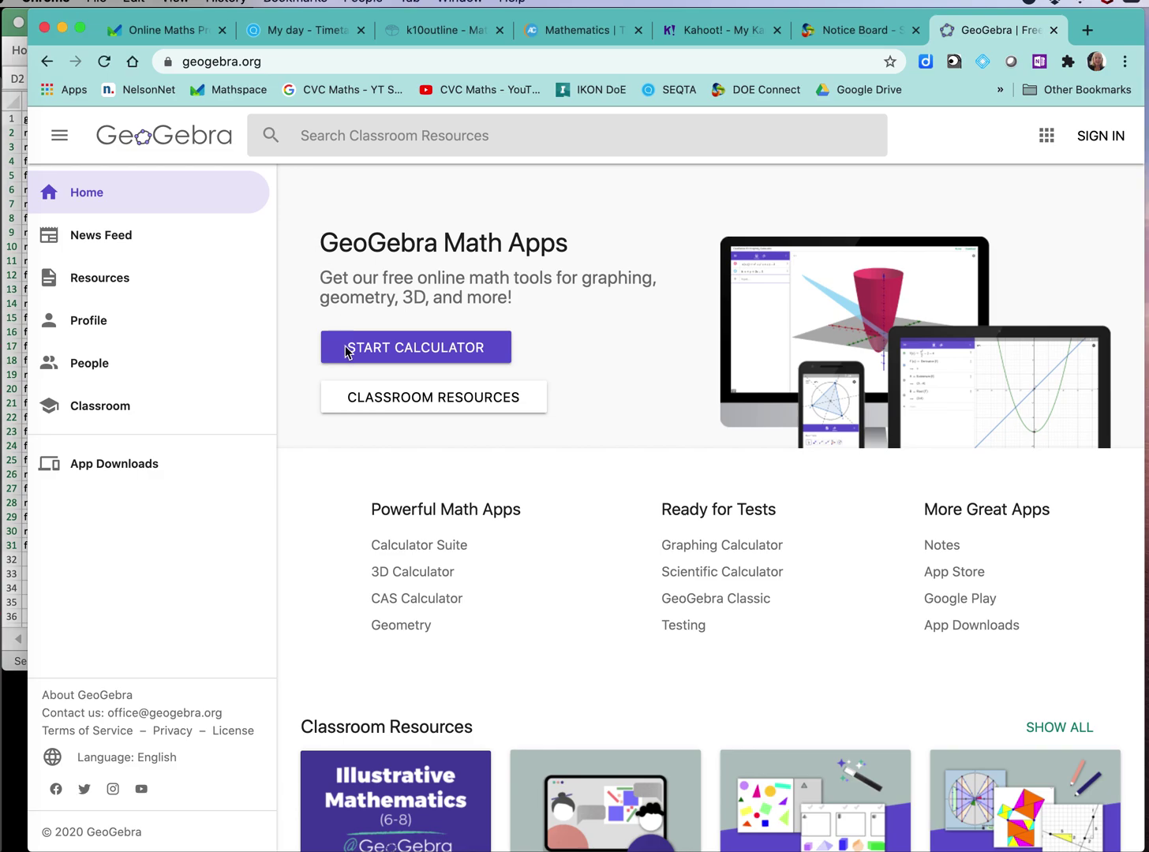
pyautogui.click(346, 347)
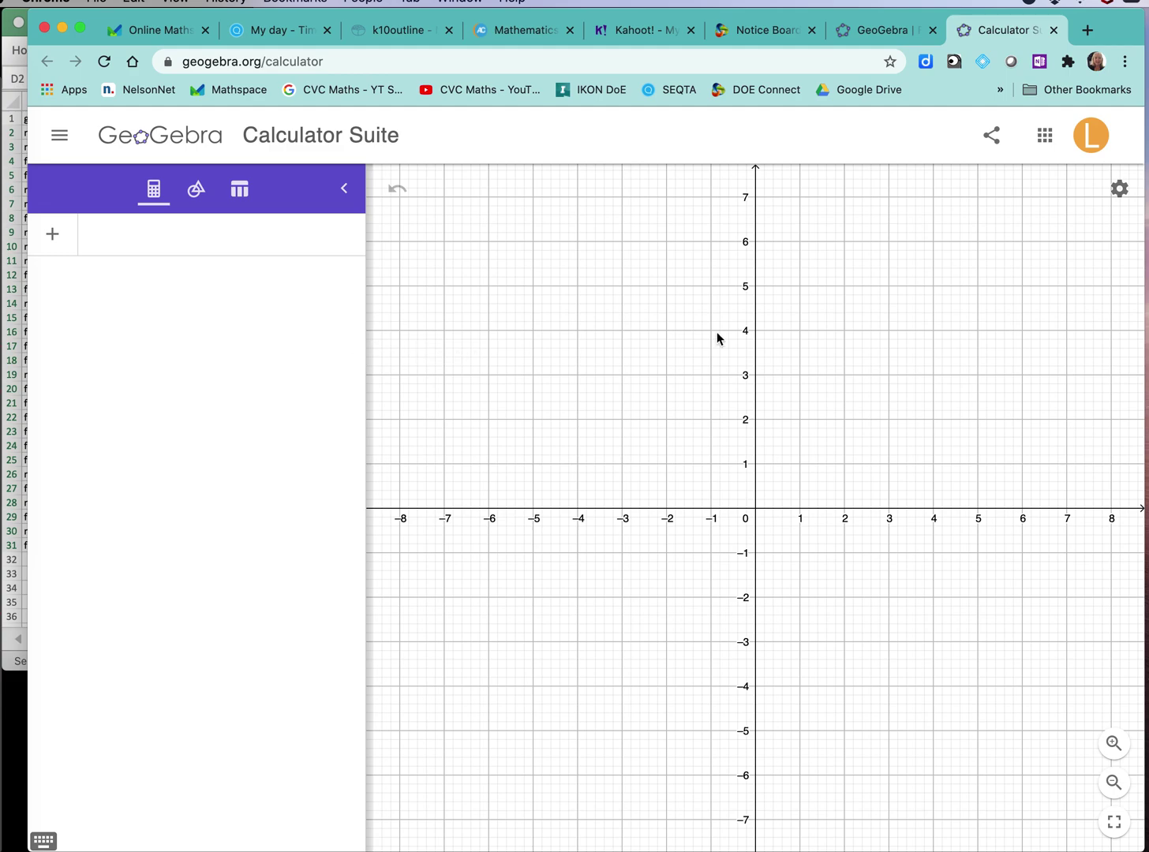
pyautogui.click(1045, 139)
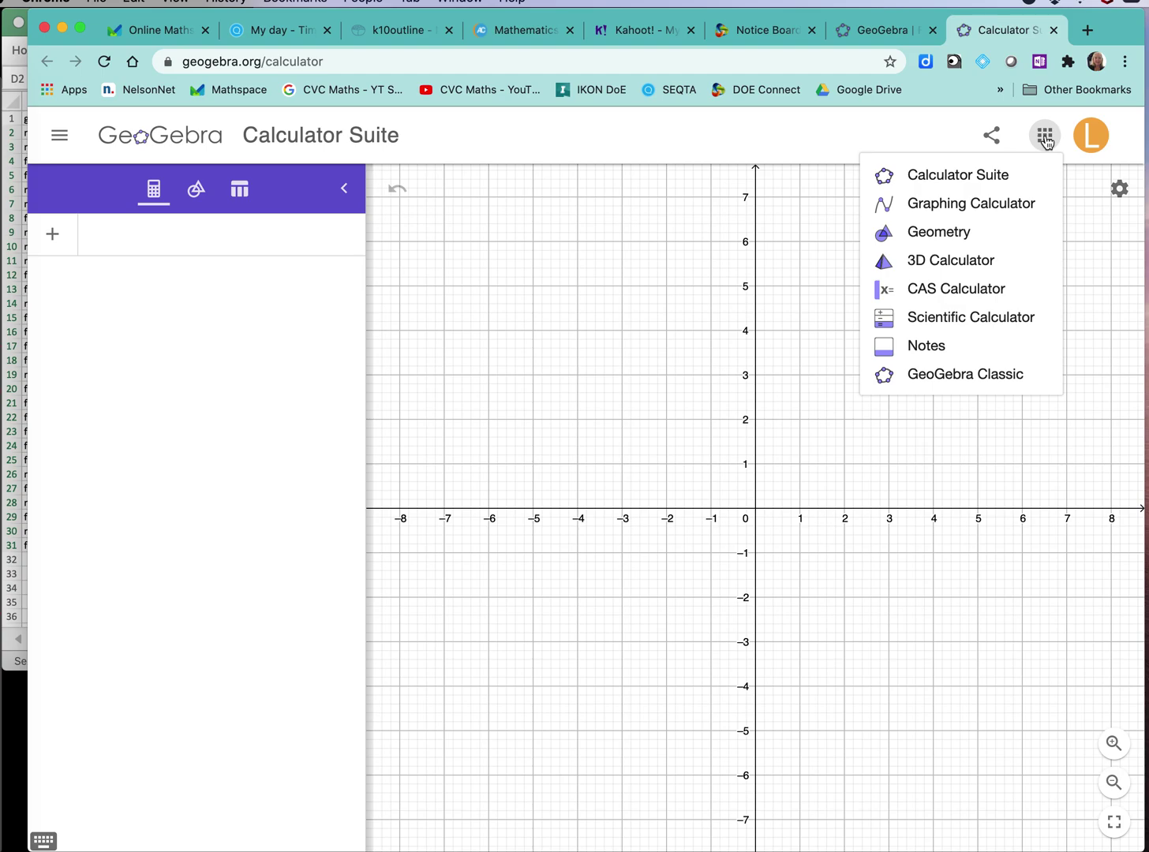
# Open GeoGebra Classic in the Spreadsheet perspective and close the graphics view
pyautogui.click(952, 375)
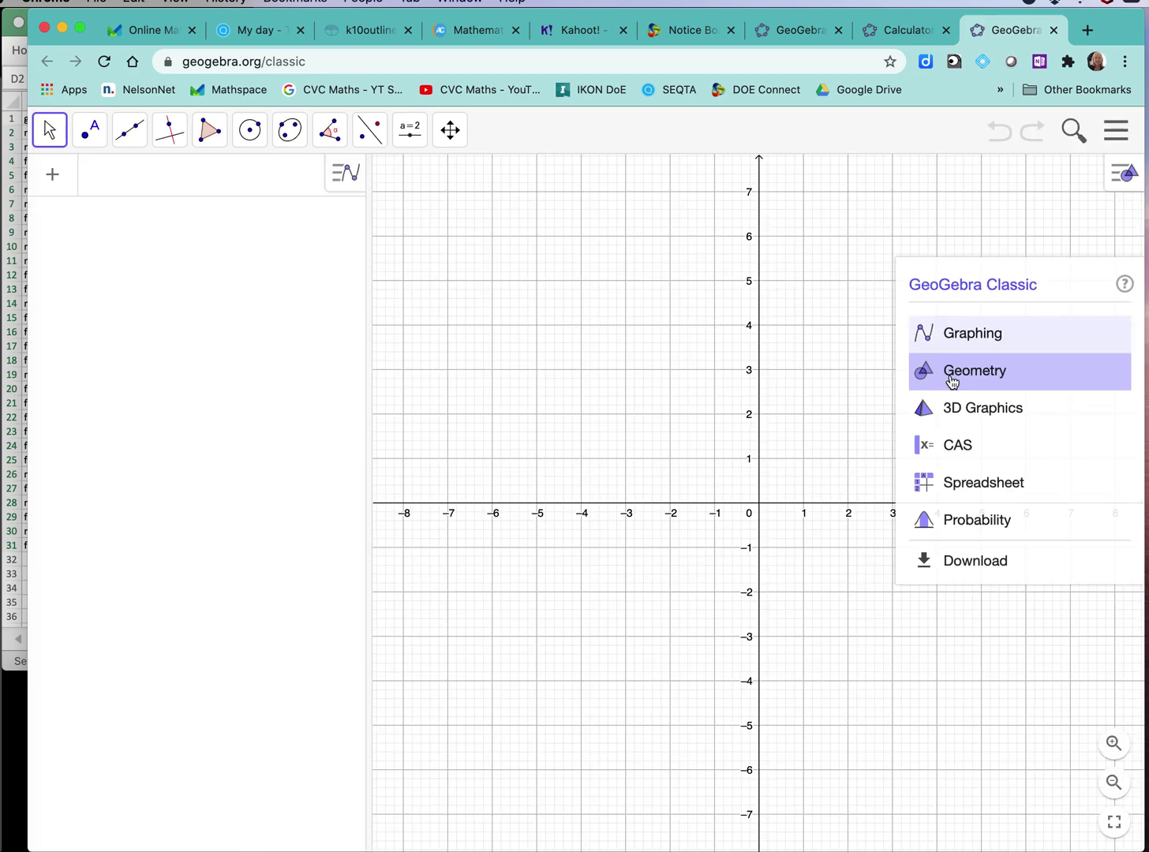
pyautogui.click(970, 489)
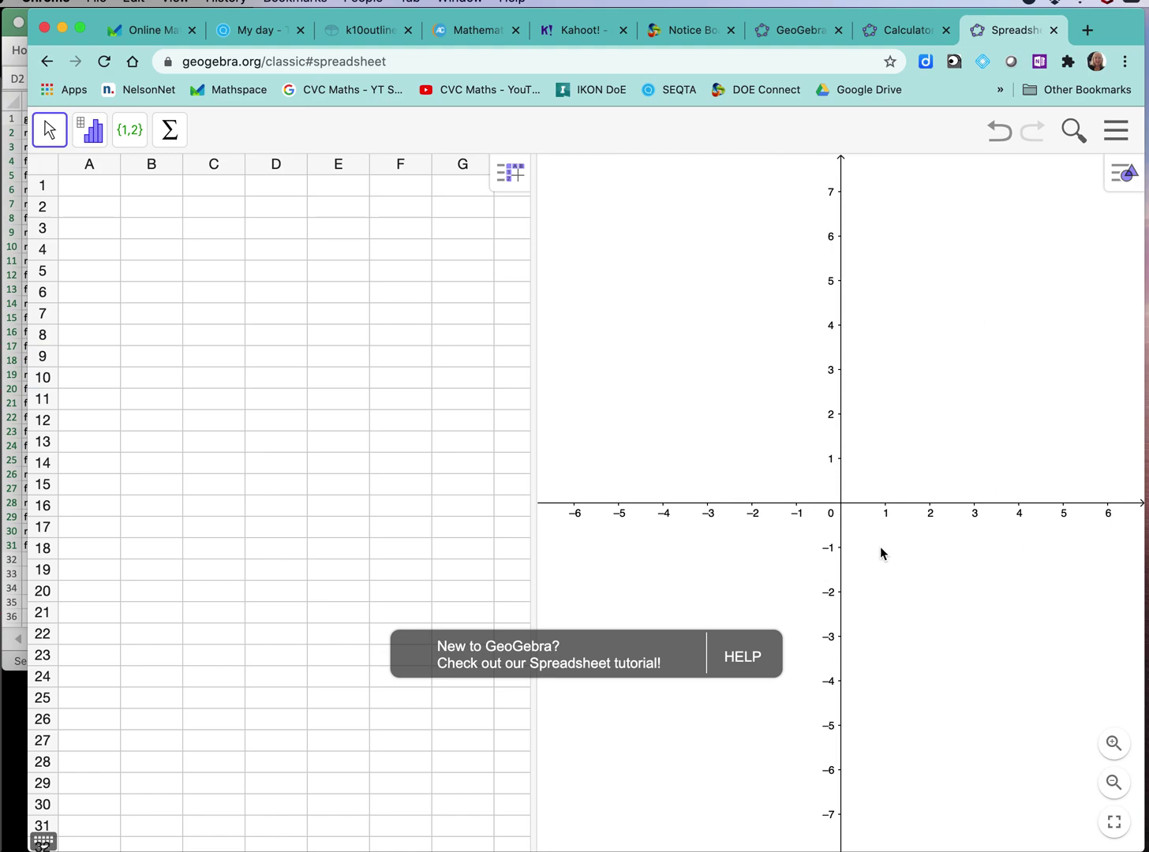
pyautogui.click(1120, 180)
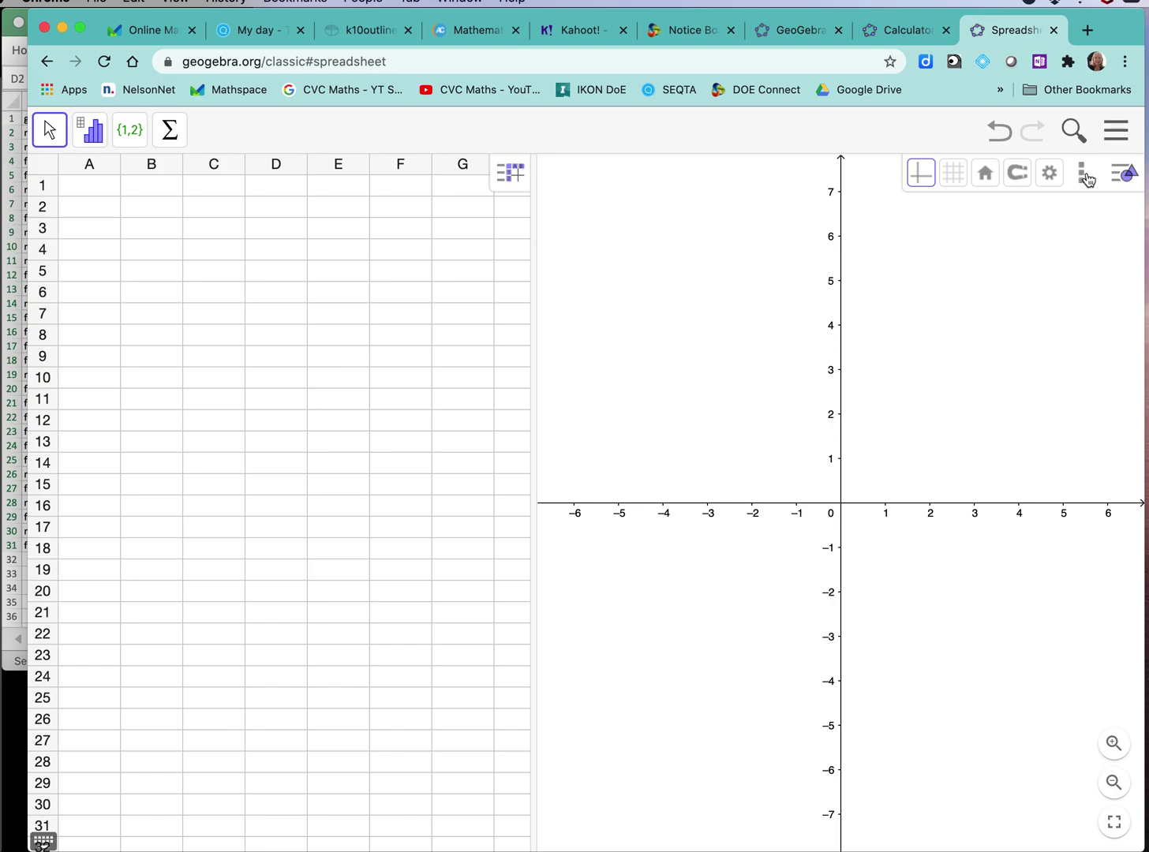
pyautogui.click(1081, 172)
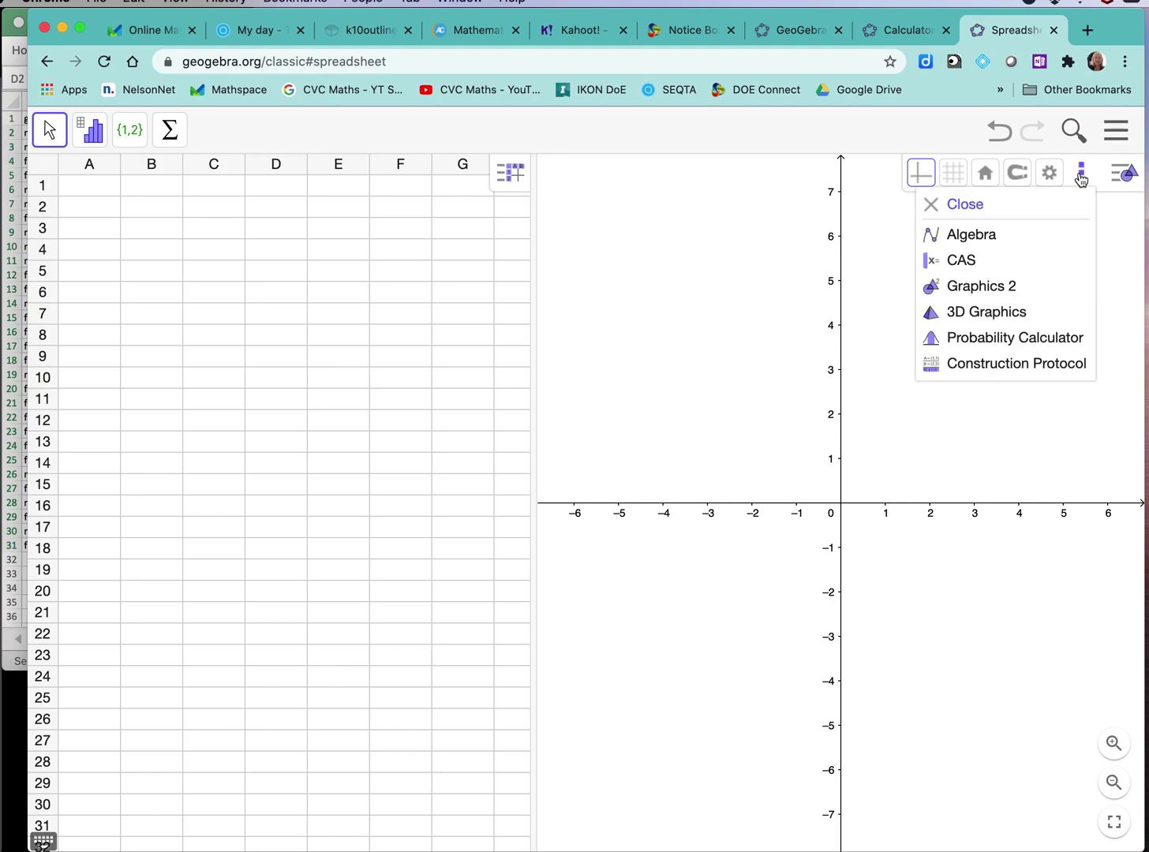
pyautogui.click(976, 205)
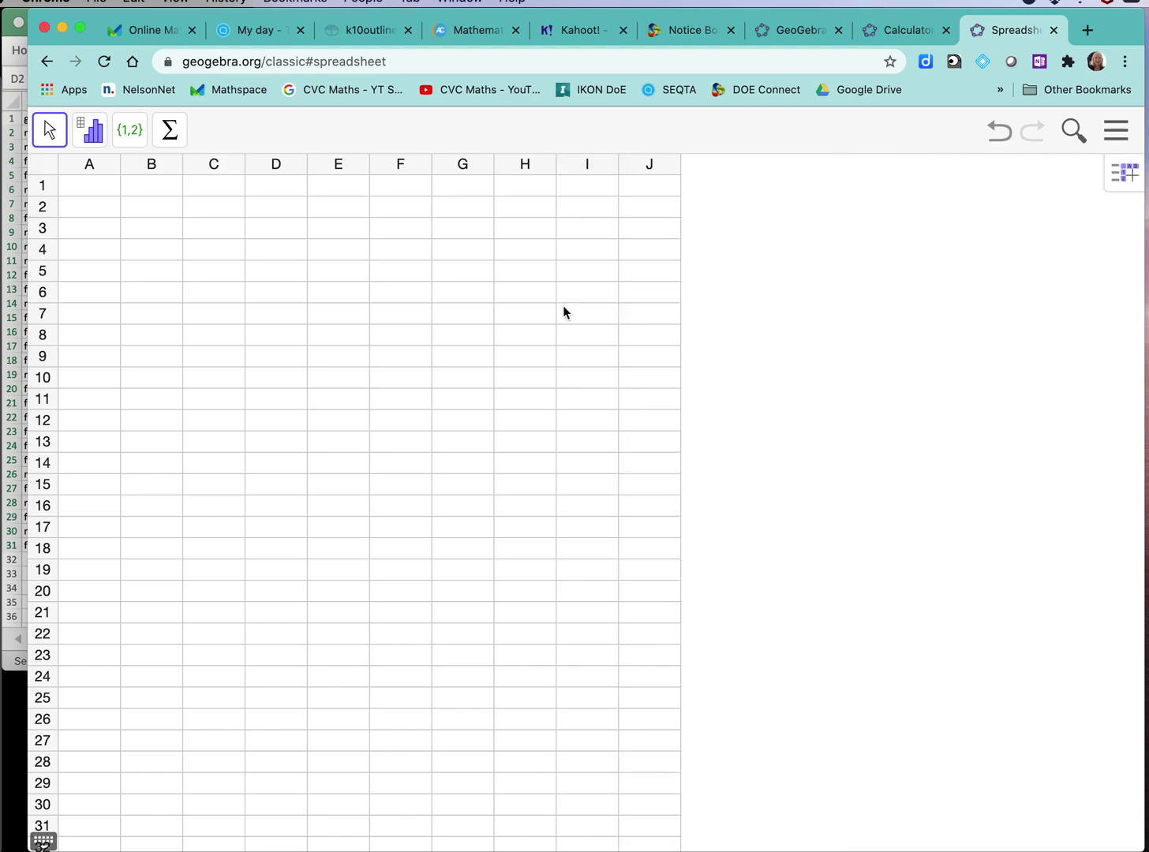
# Copy the 30 heights in D2:D31 of the 'Data to learn excel and geogebra' workbook
pyautogui.click(17, 588)
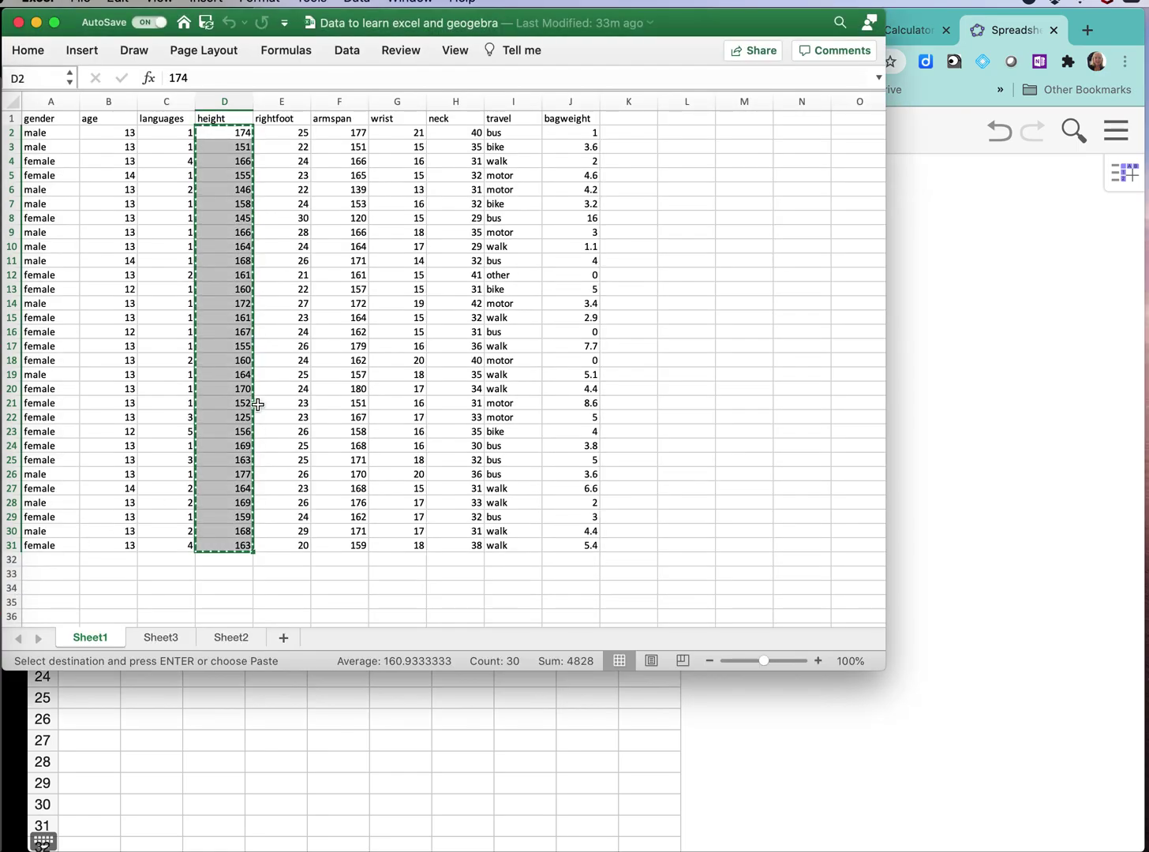
pyautogui.click(233, 135)
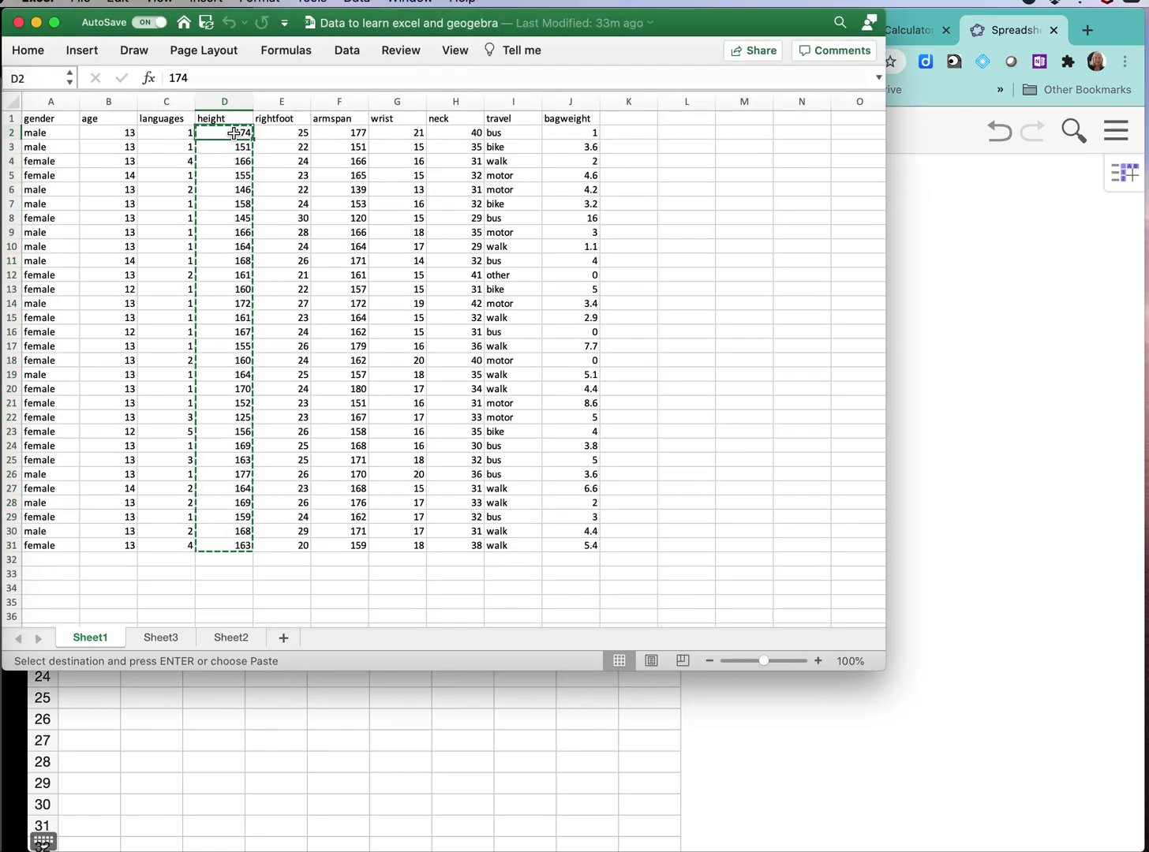
pyautogui.press('Escape')
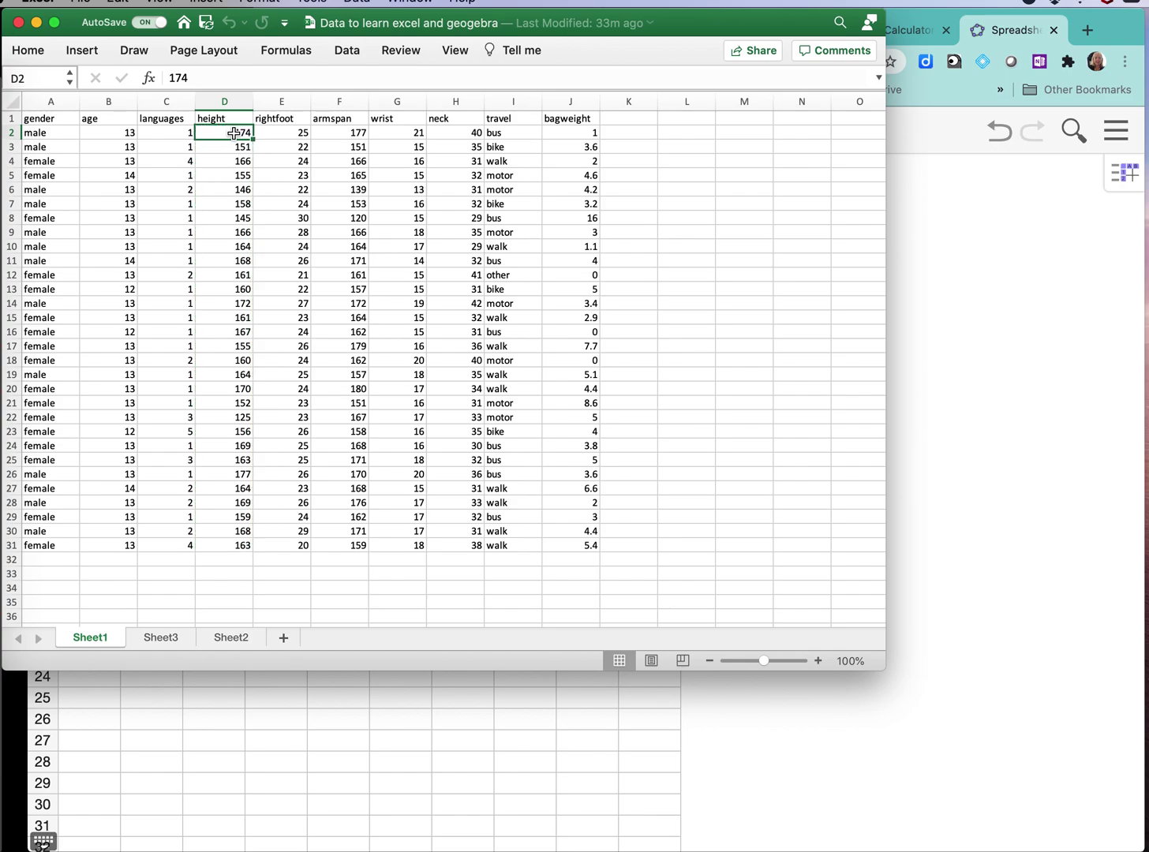
pyautogui.press('super+shift+Down')
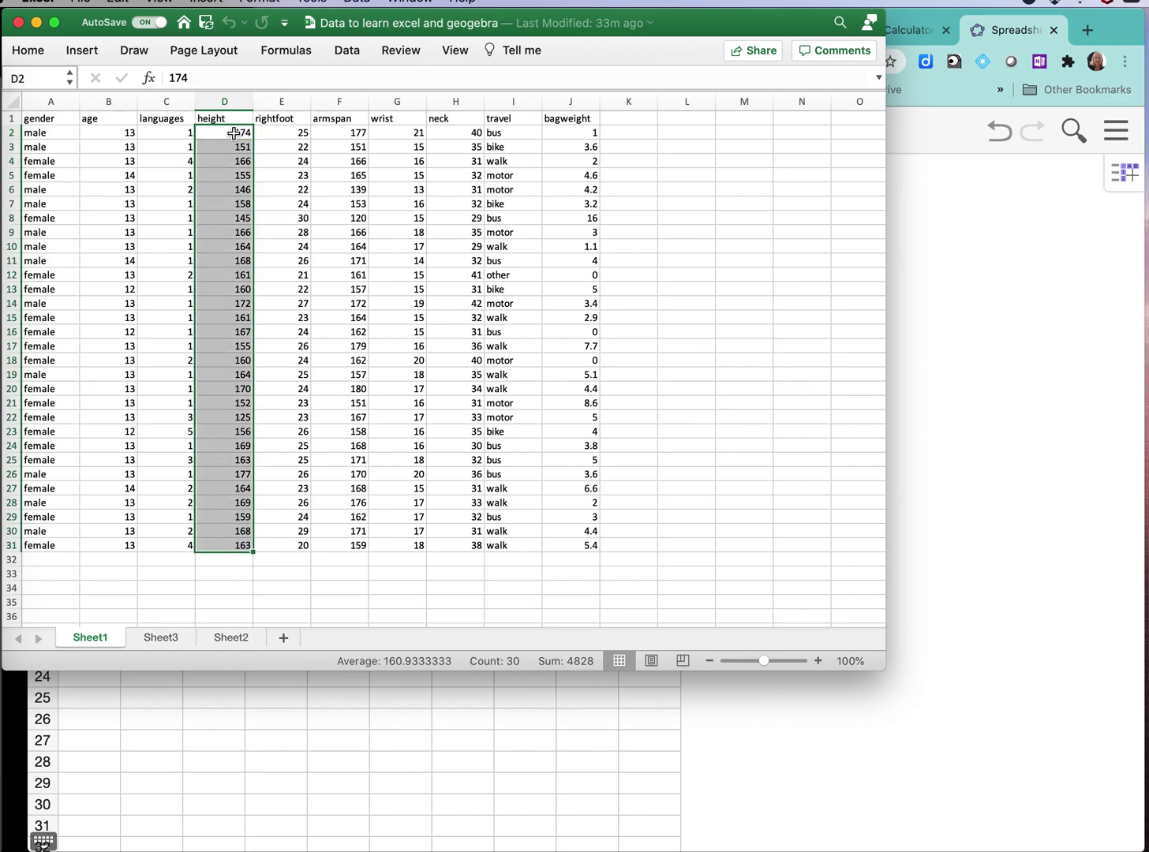
pyautogui.press('super+c')
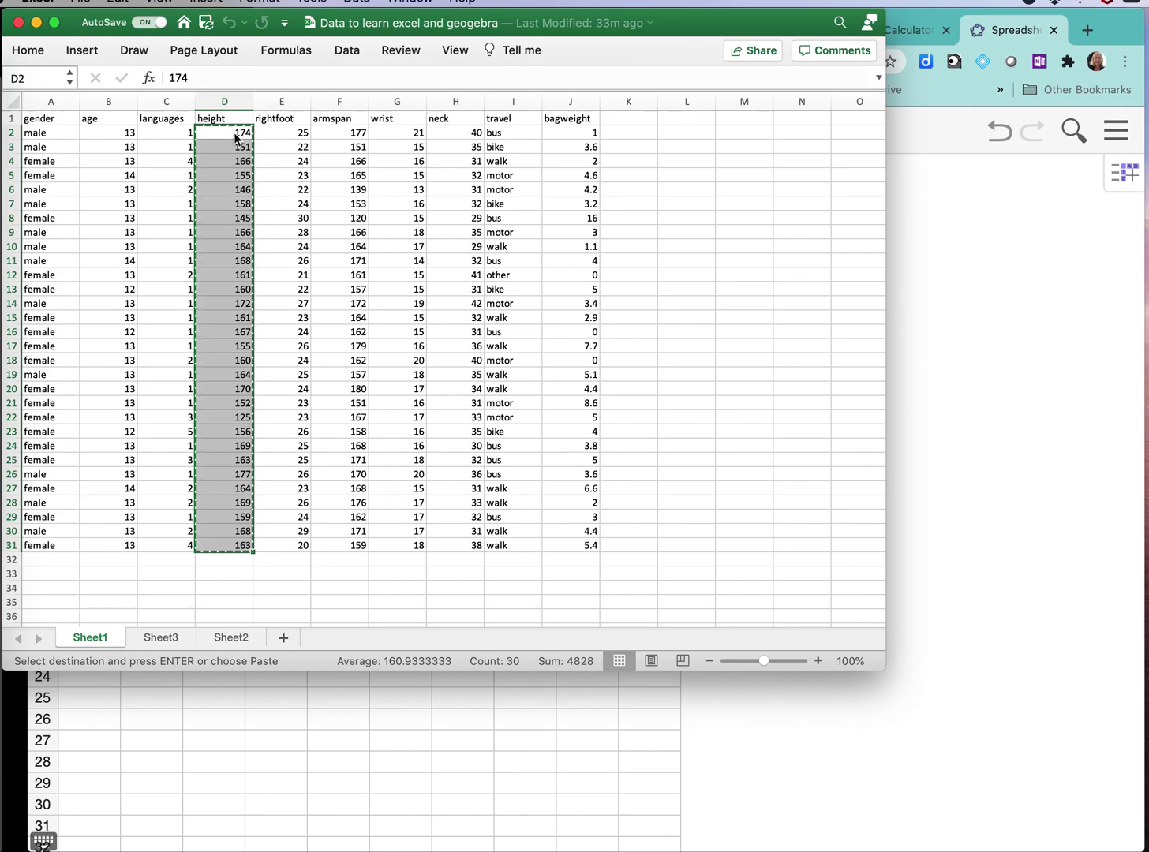
# Paste the heights into A1:A30, select them, and show the data analysis types
pyautogui.click(282, 694)
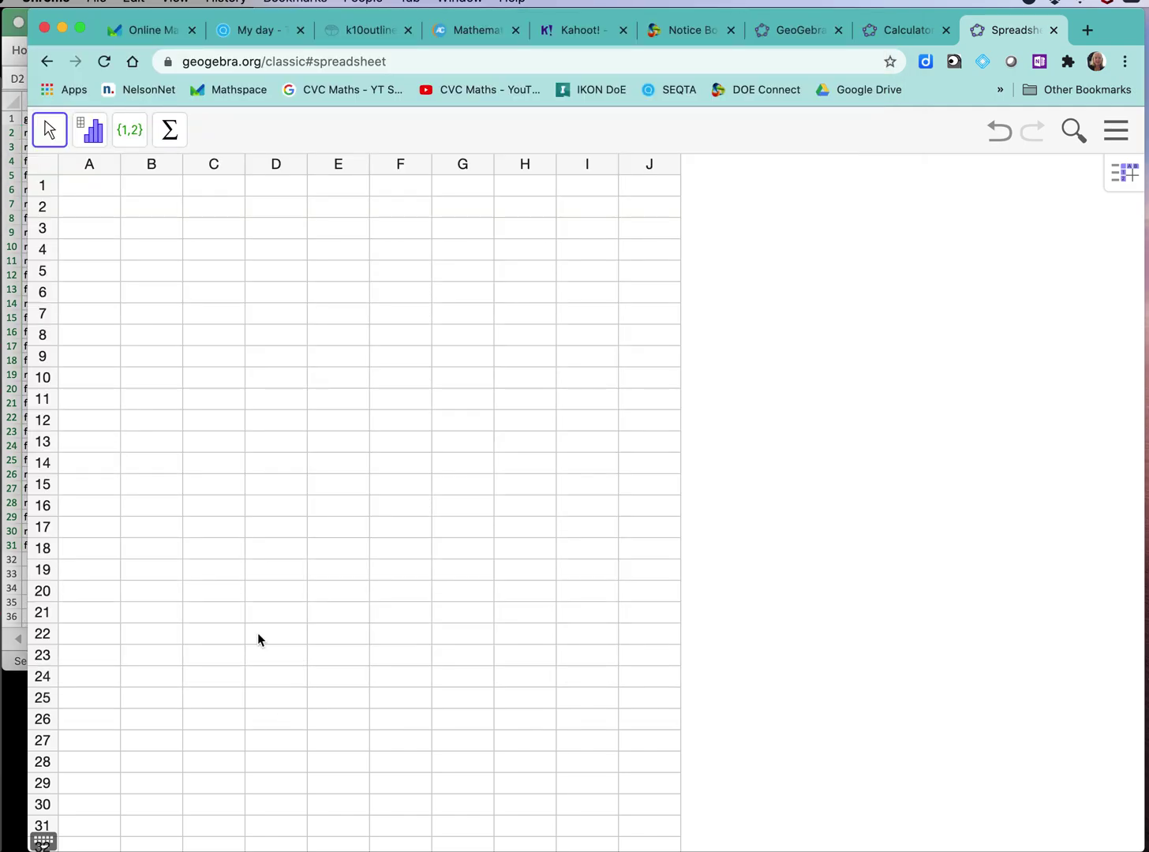
pyautogui.click(100, 188)
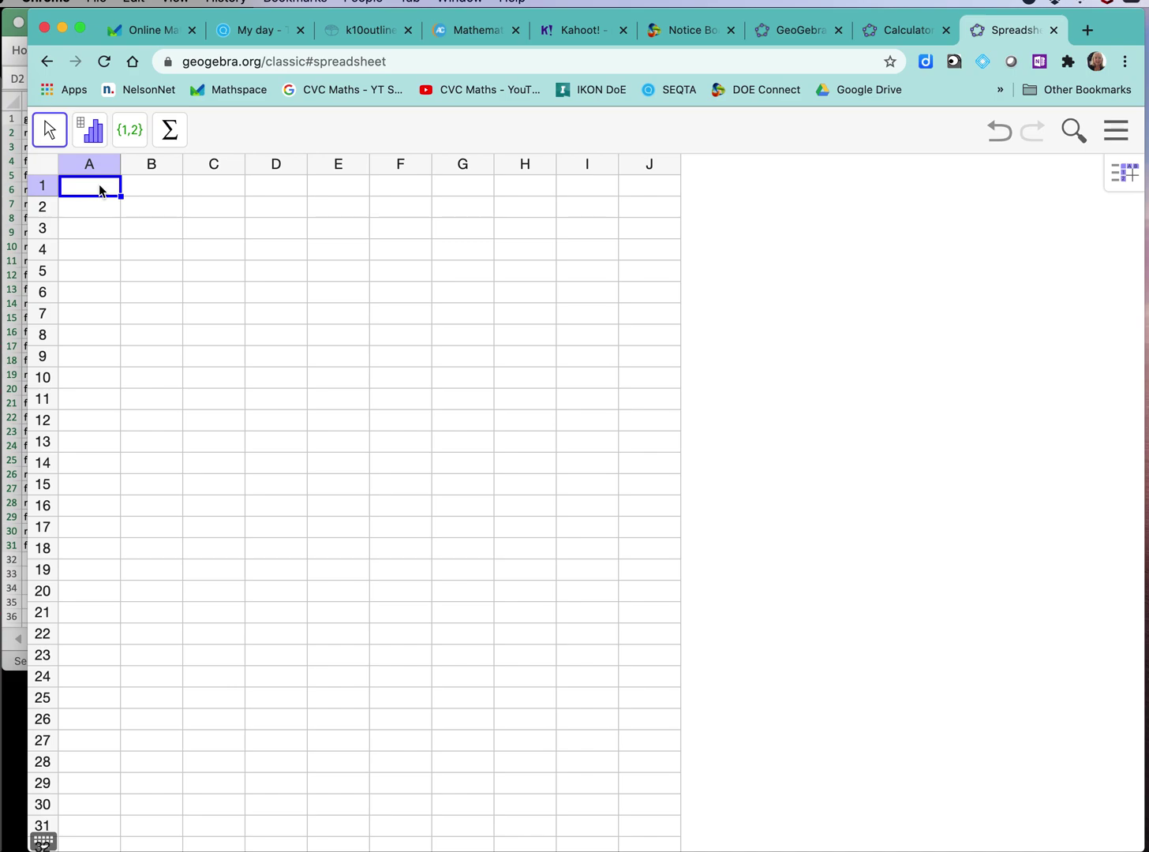
pyautogui.press('super+v')
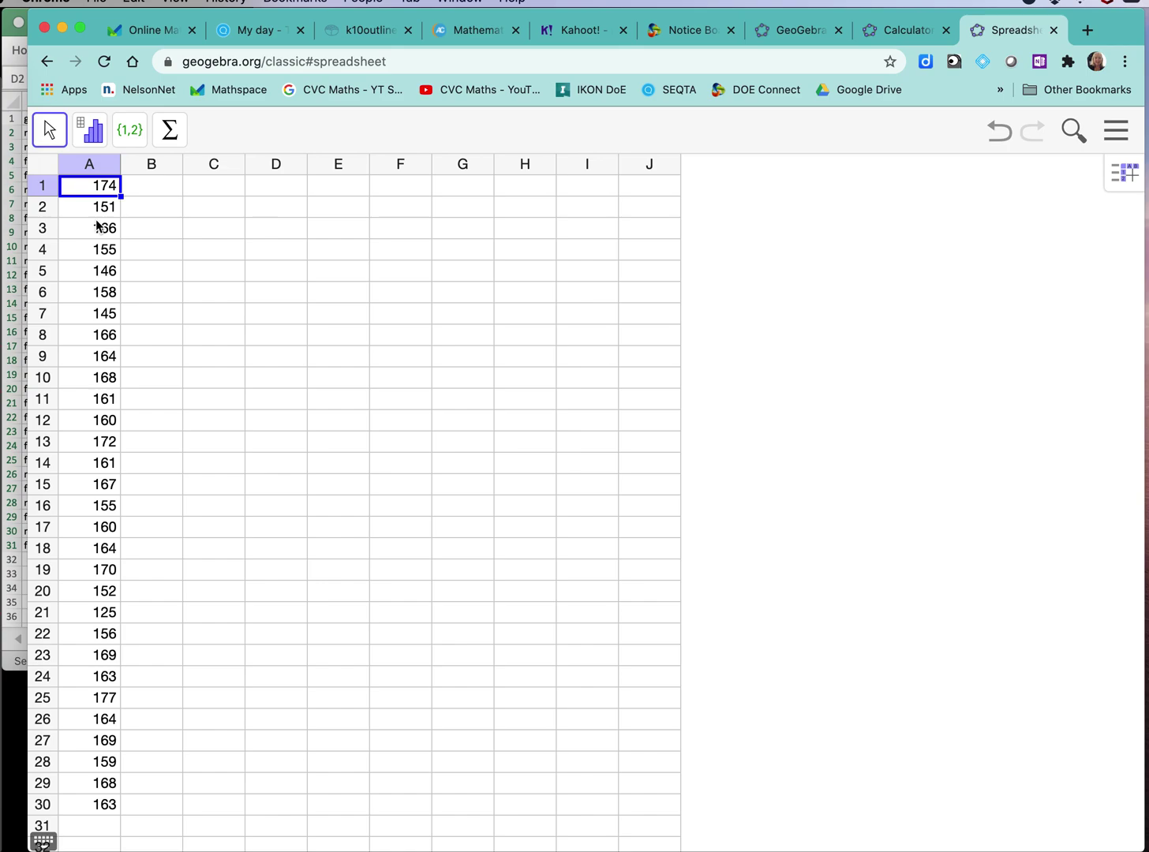
pyautogui.moveTo(89, 185); pyautogui.dragTo(89, 804)
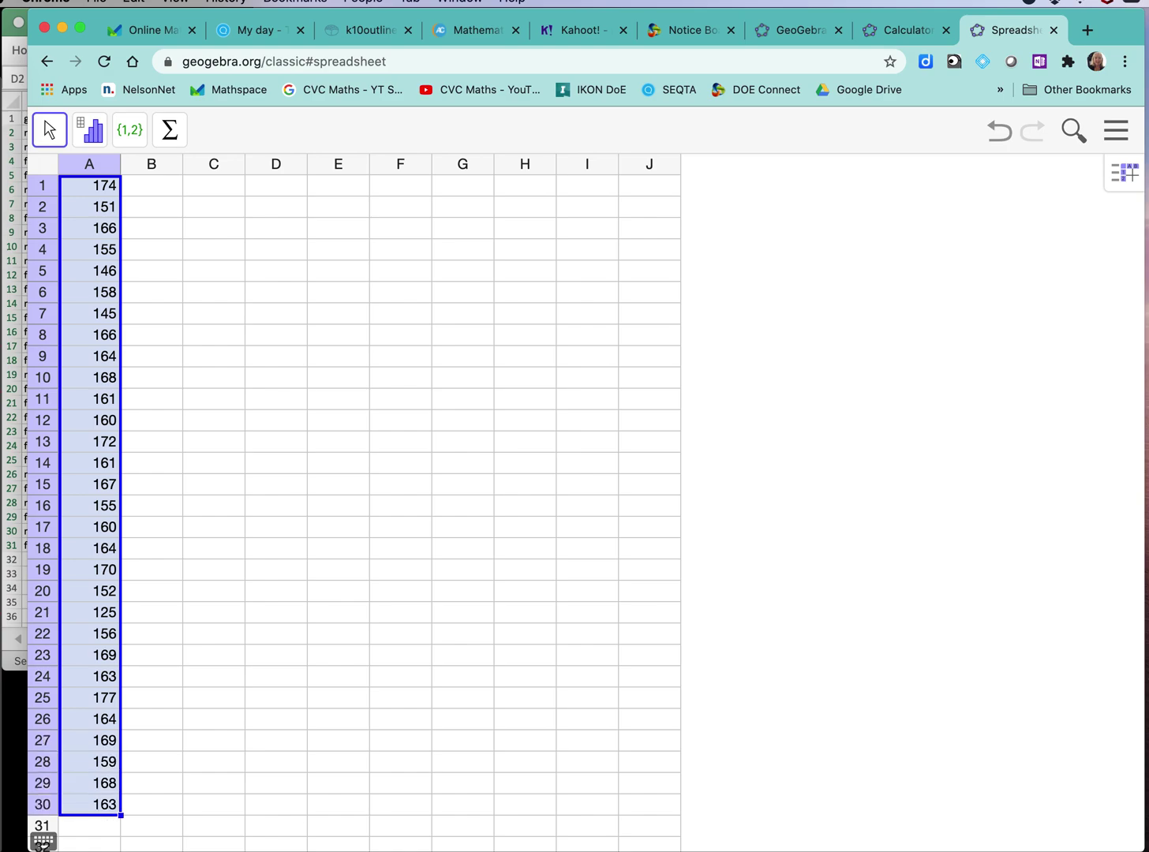
pyautogui.click(93, 131)
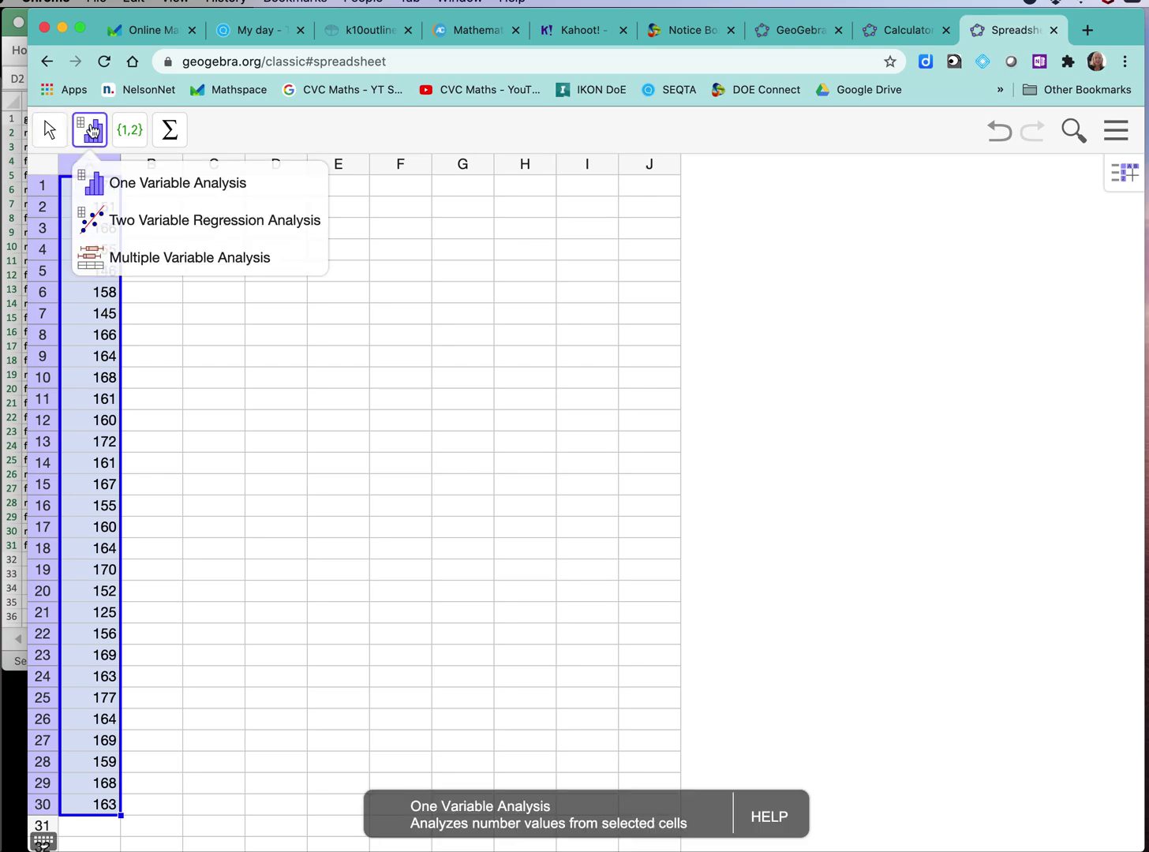
# Run One Variable Analysis on A1:A30 and switch its chart type to Histogram
pyautogui.click(105, 186)
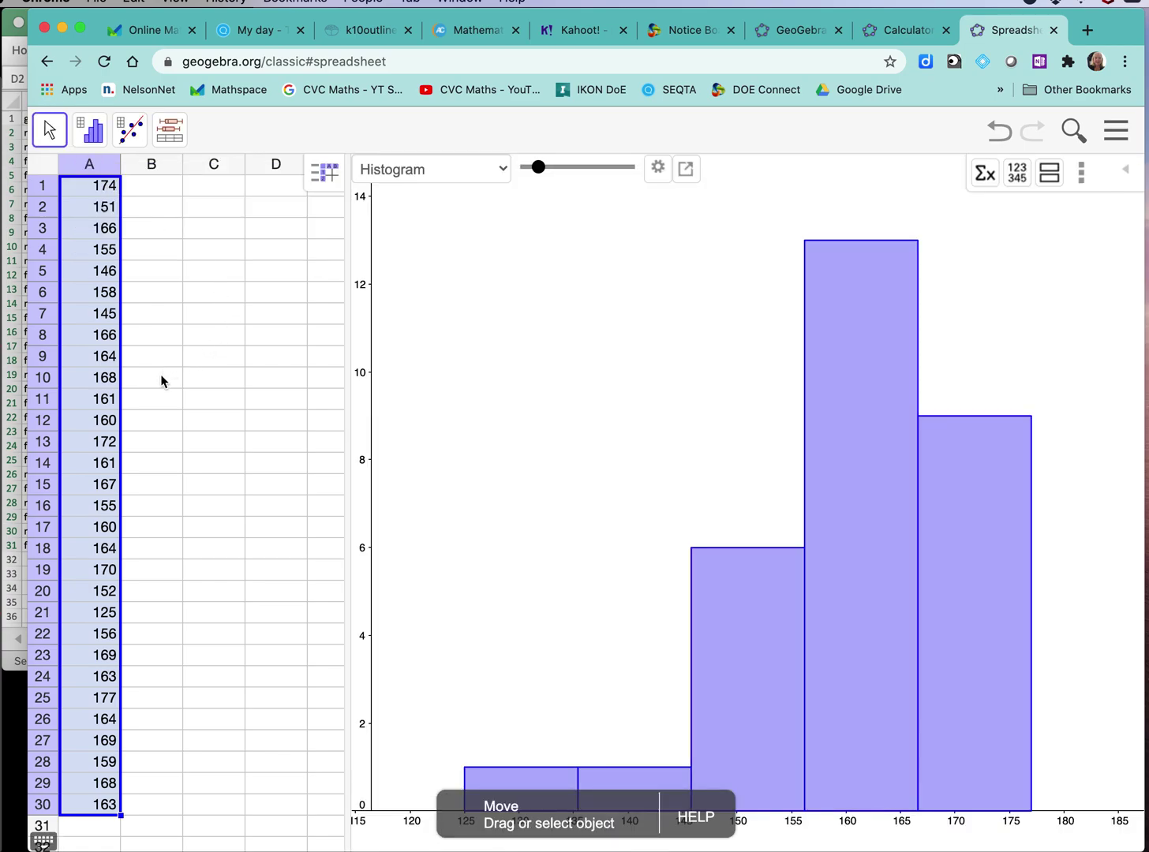
pyautogui.click(469, 169)
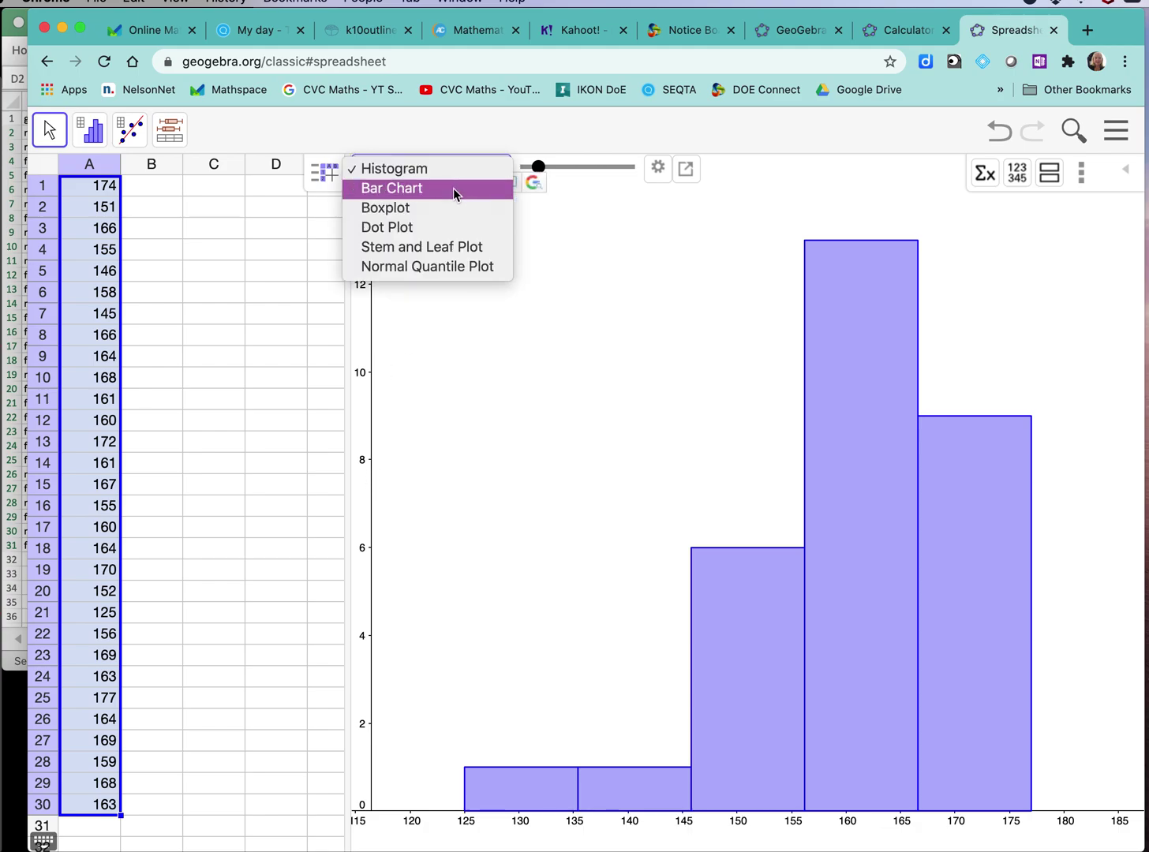
pyautogui.click(454, 187)
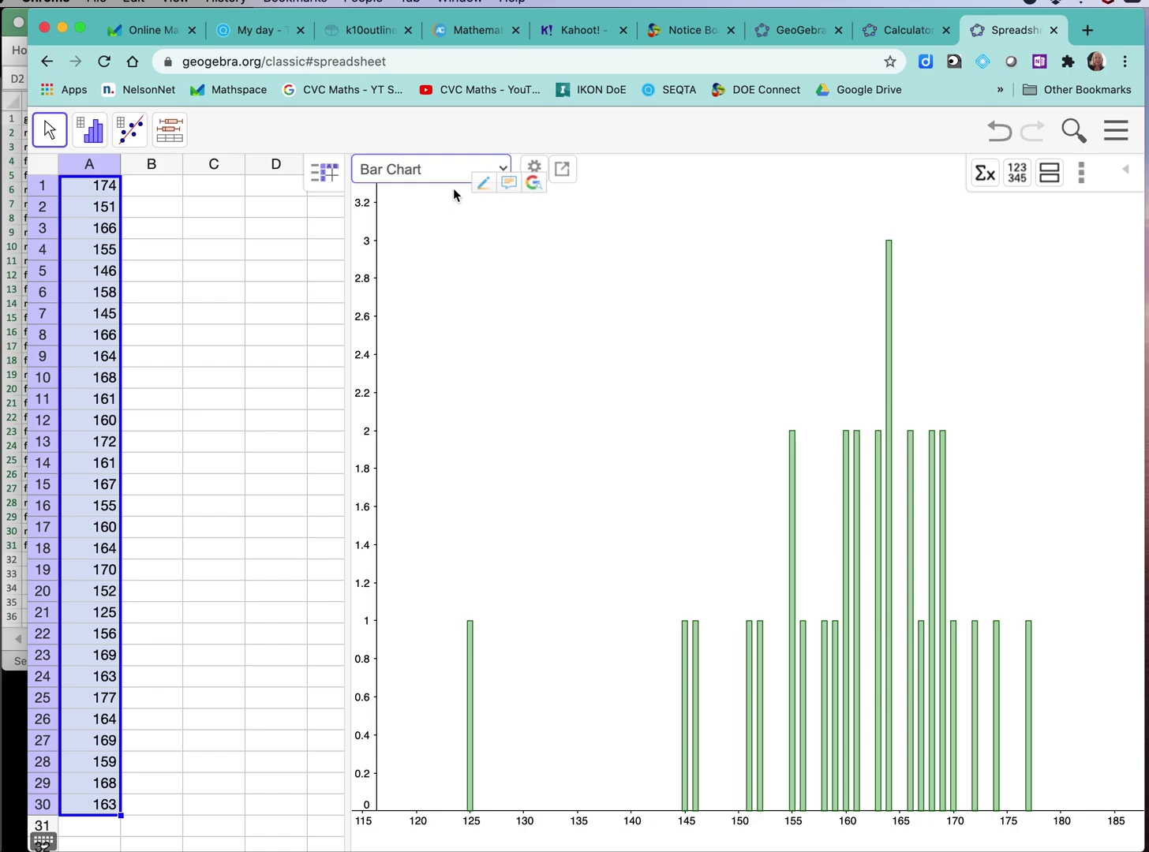
pyautogui.click(437, 166)
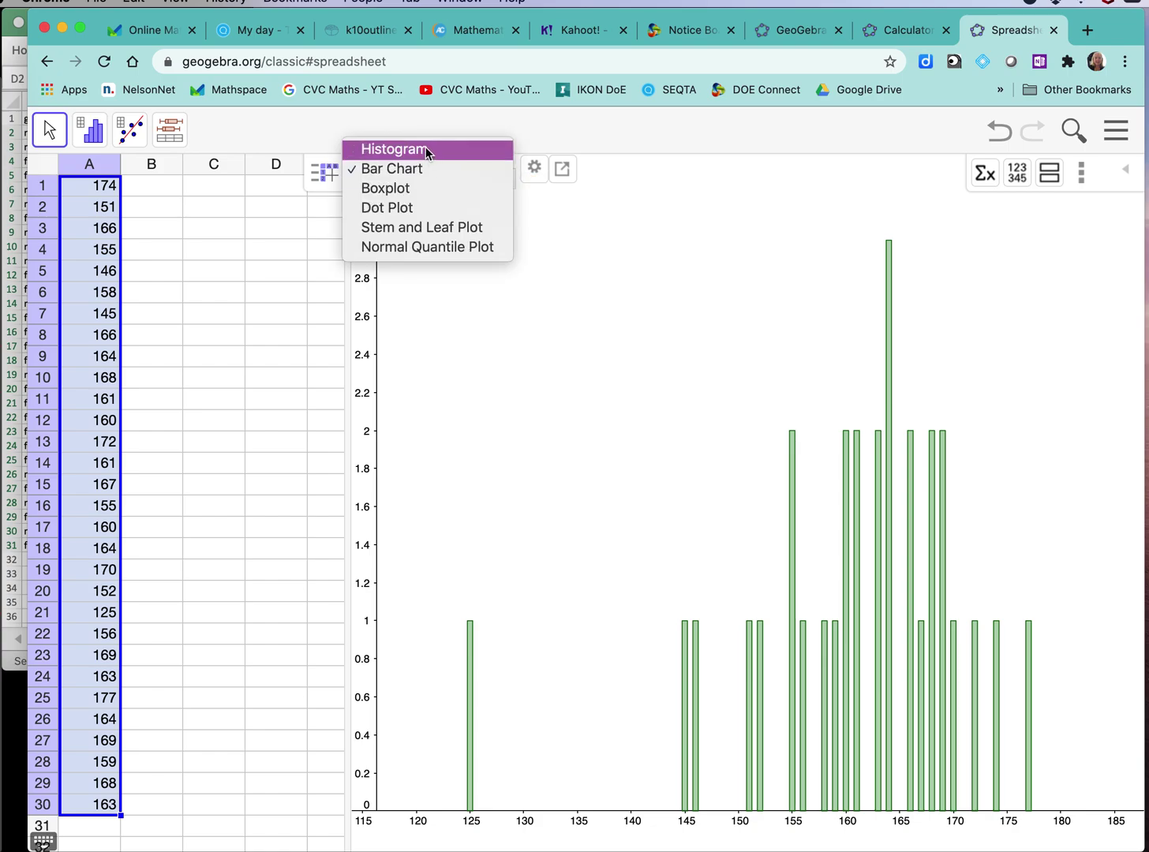
pyautogui.click(425, 147)
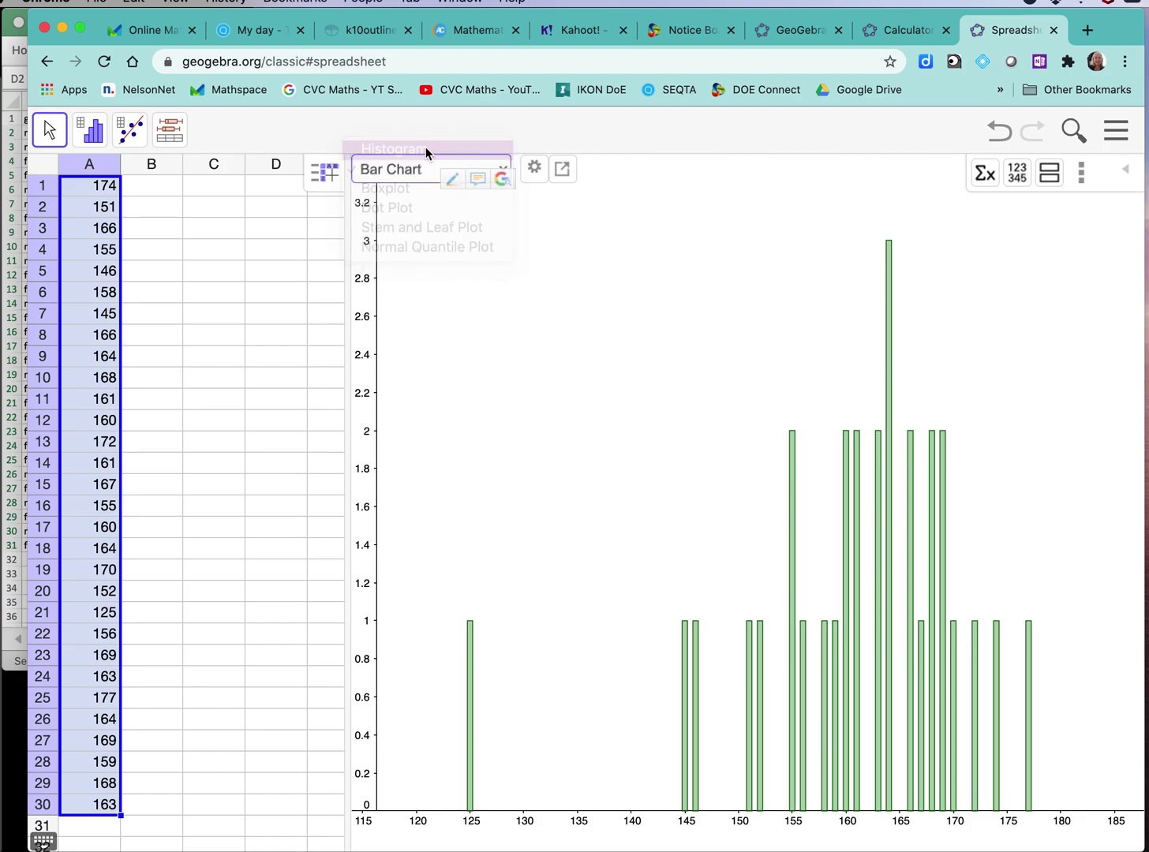
pyautogui.click(419, 427)
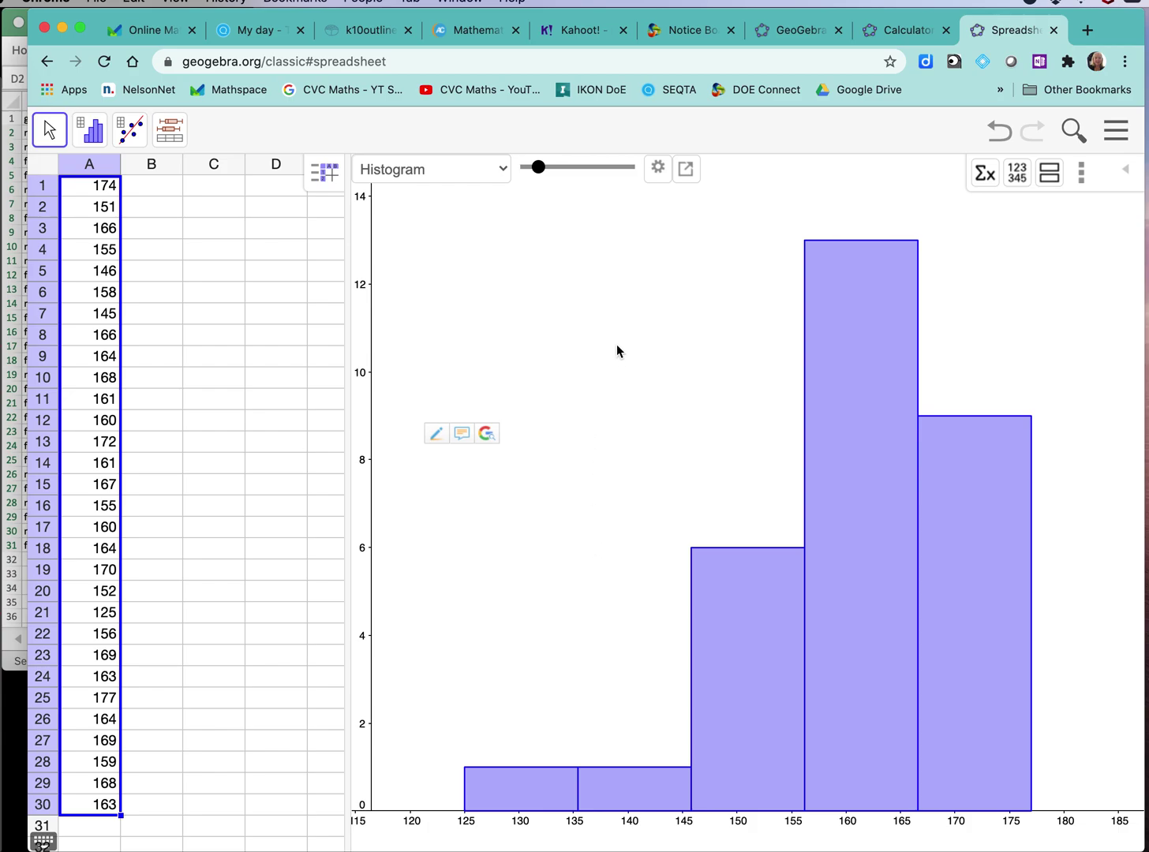
# Tick Set Classes Manually and change the class Start from 0 to 120, keeping Width 5
pyautogui.click(657, 171)
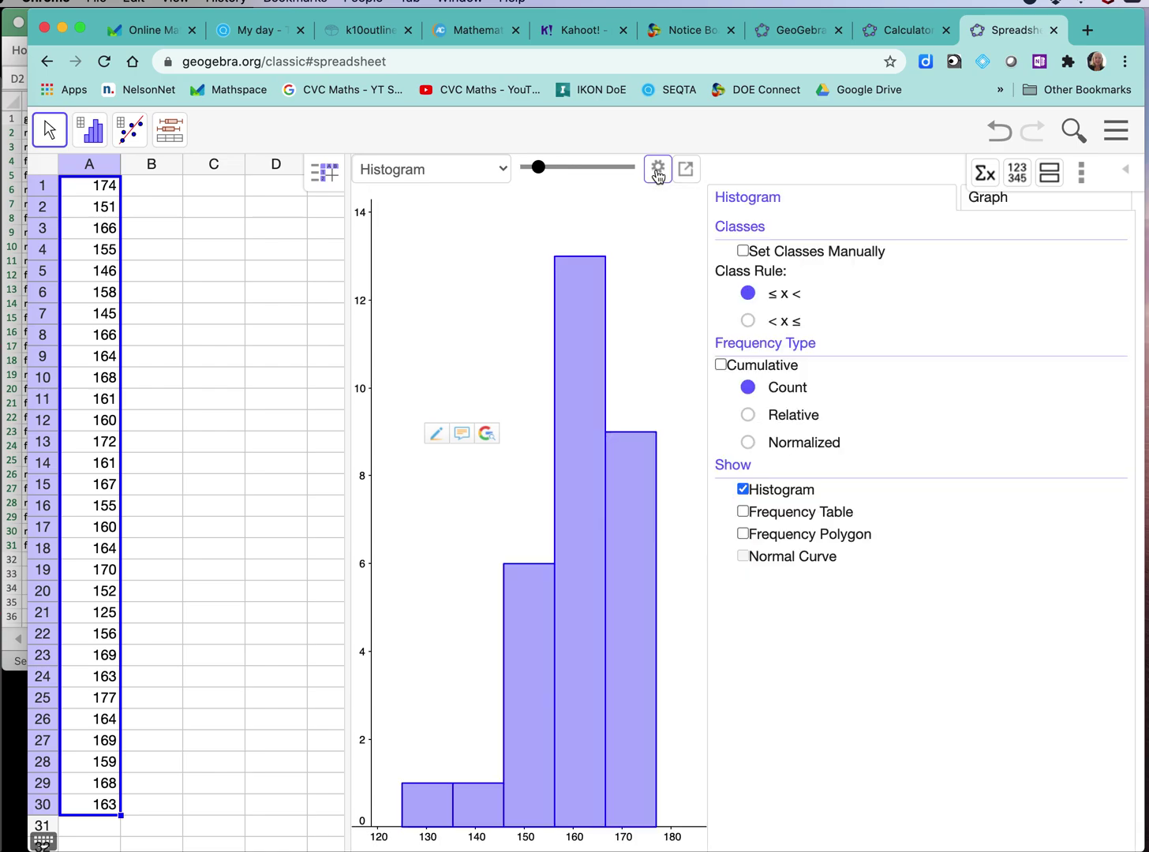
pyautogui.click(742, 252)
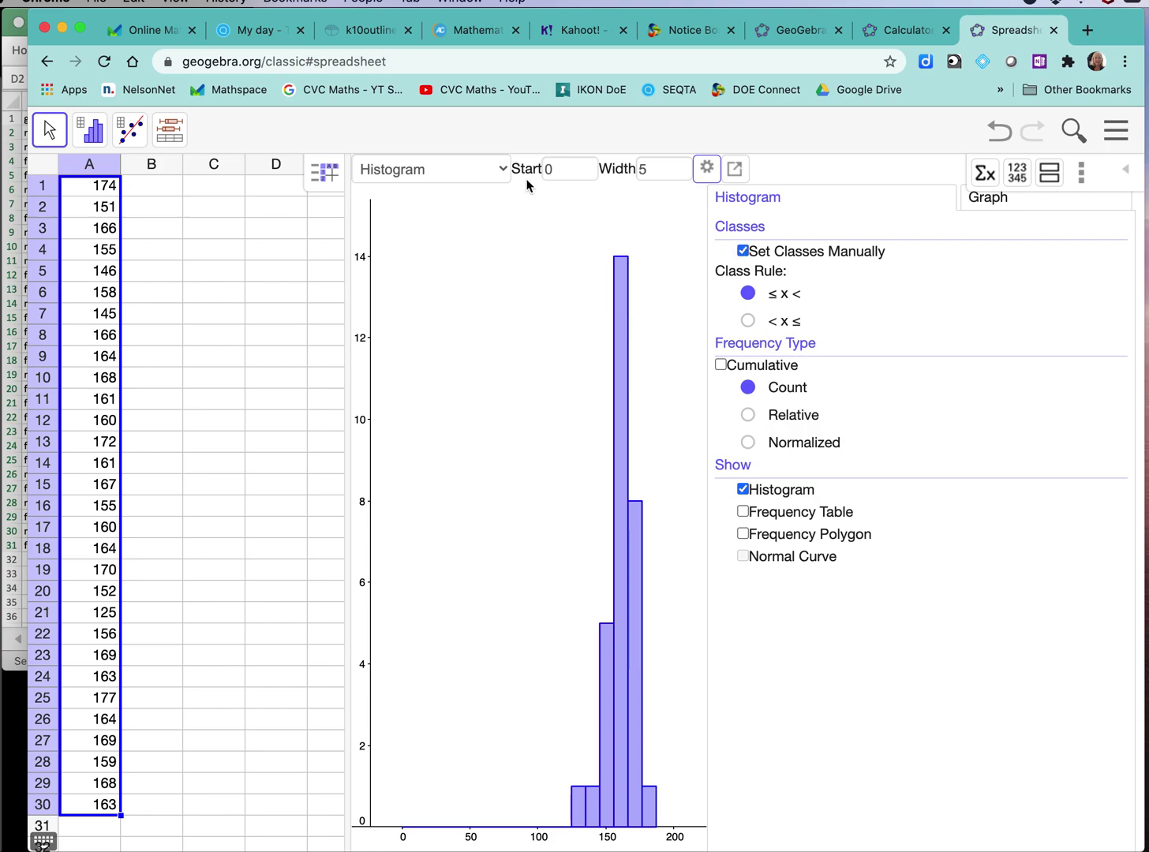
pyautogui.click(562, 168)
pyautogui.press('BackSpace')
pyautogui.write('120')
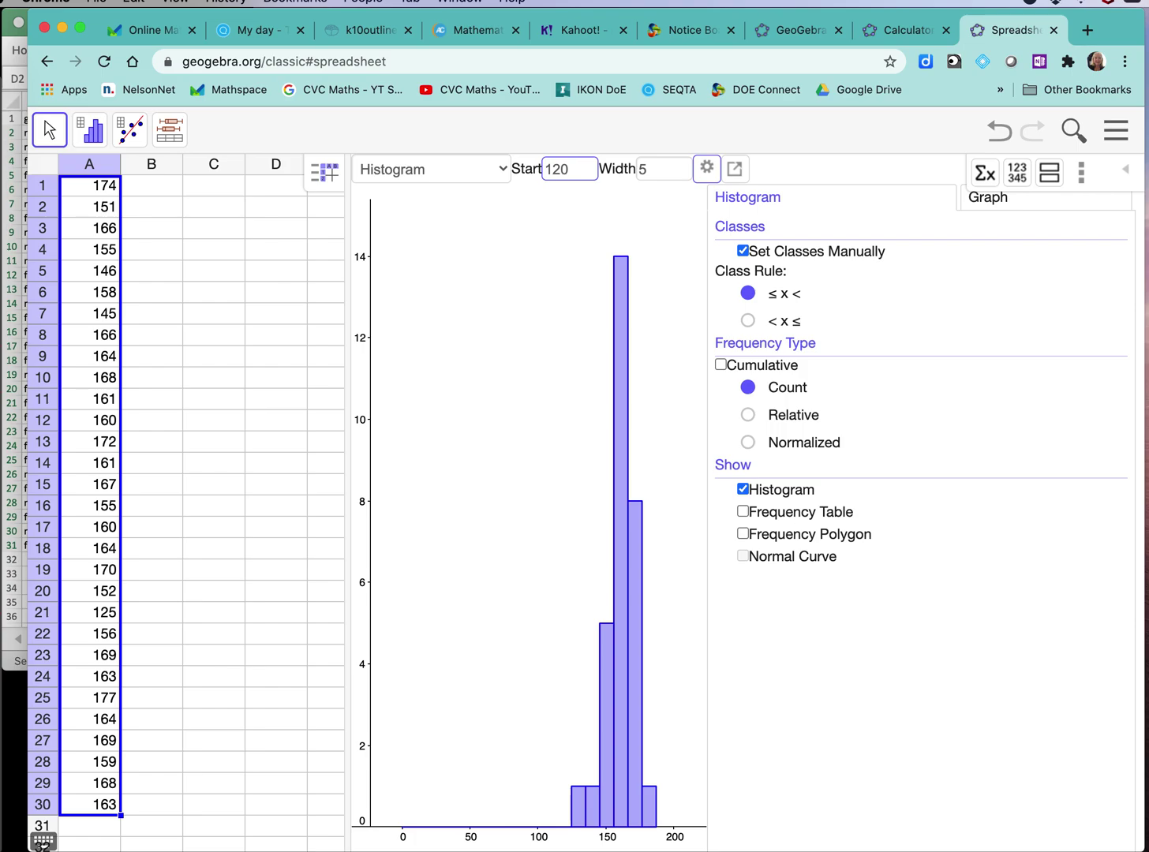
pyautogui.click(651, 167)
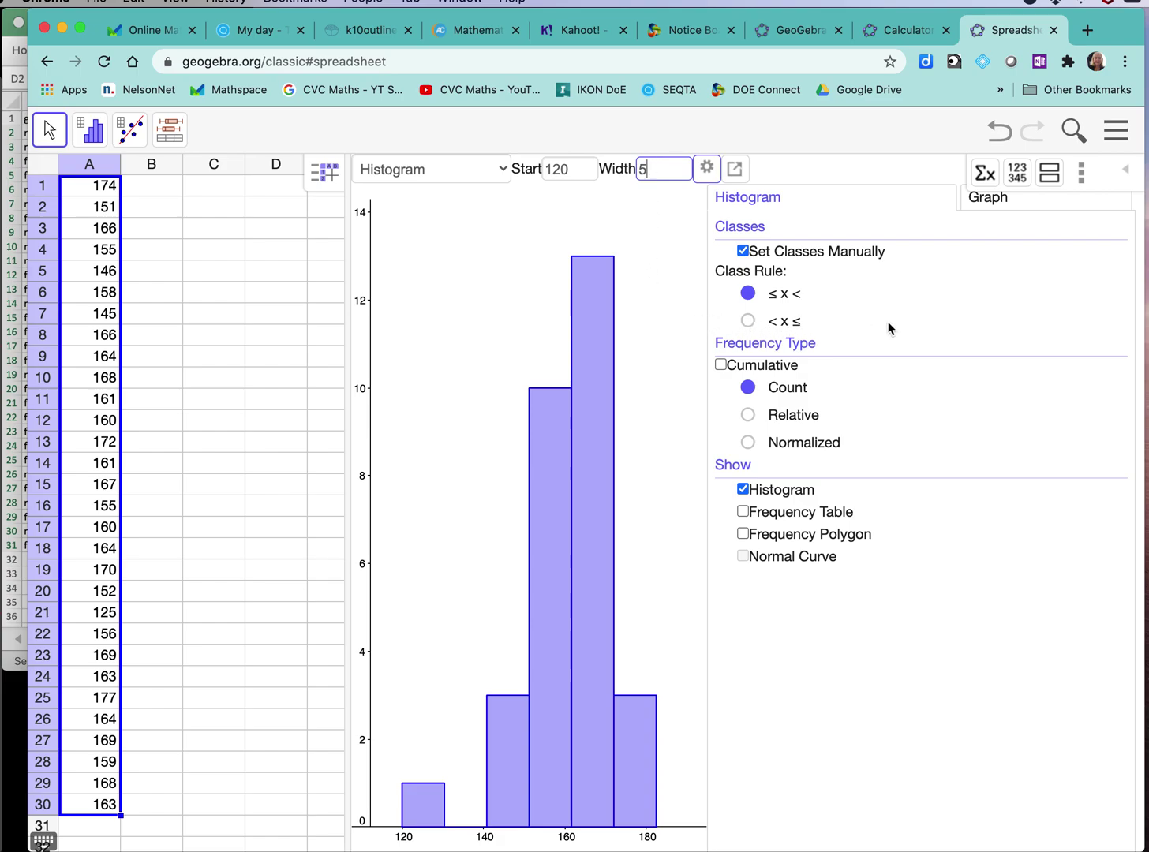
# Turn off Automatic Dimensions and set the x-axis to run from 110 to 200
pyautogui.click(1005, 207)
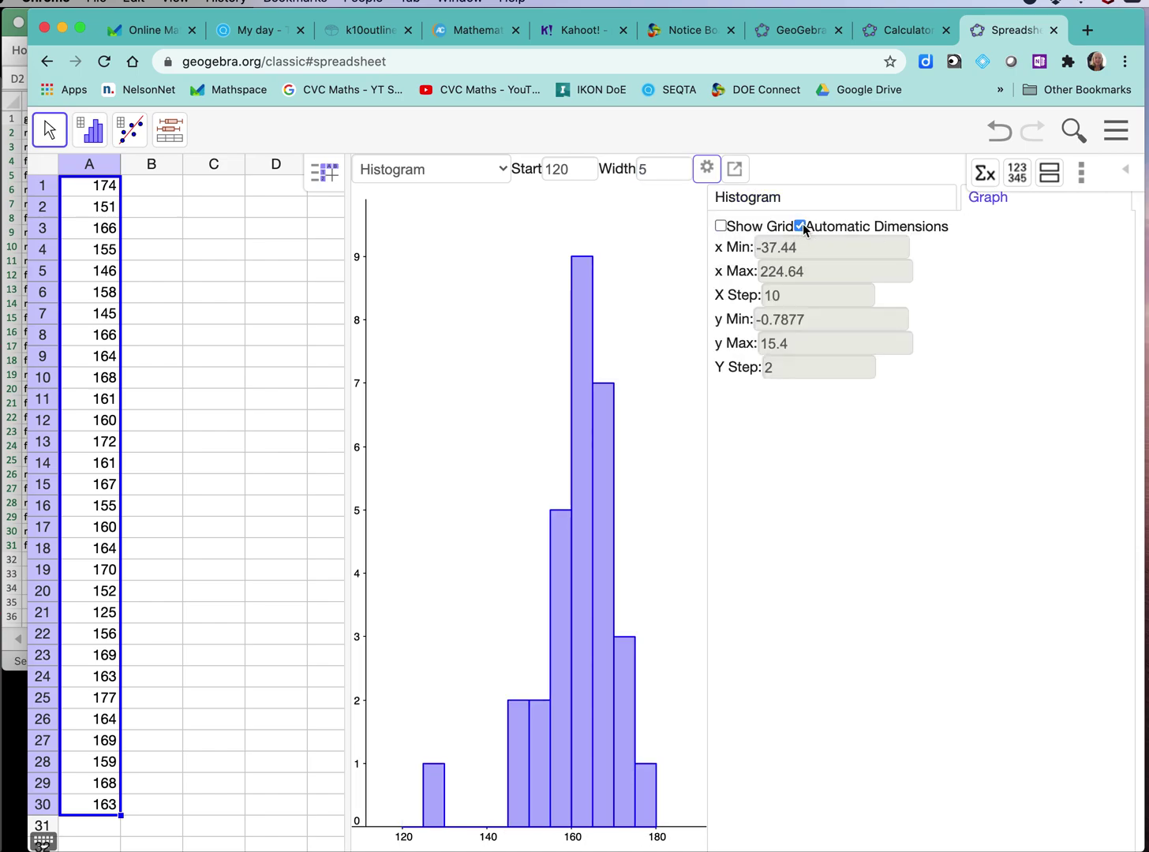
pyautogui.click(801, 225)
pyautogui.click(786, 247)
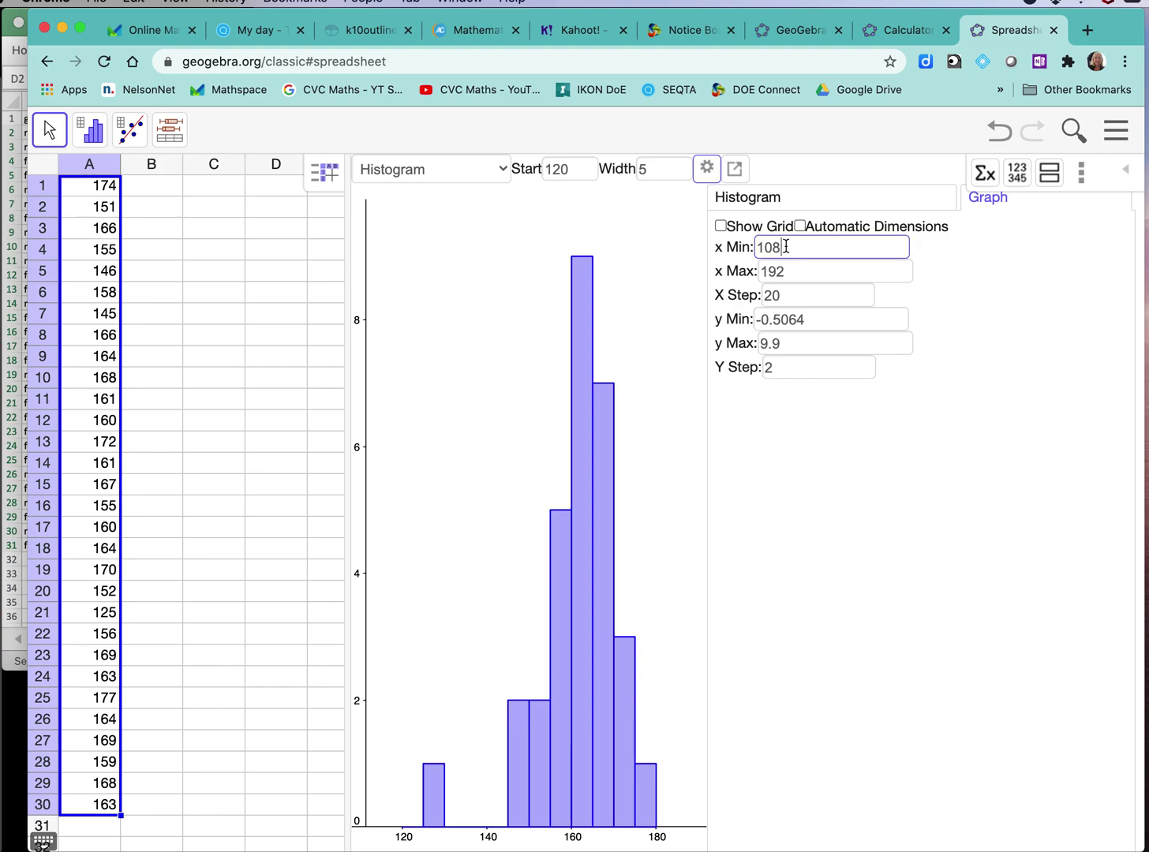
pyautogui.moveTo(786, 247); pyautogui.dragTo(755, 248)
pyautogui.write('110')
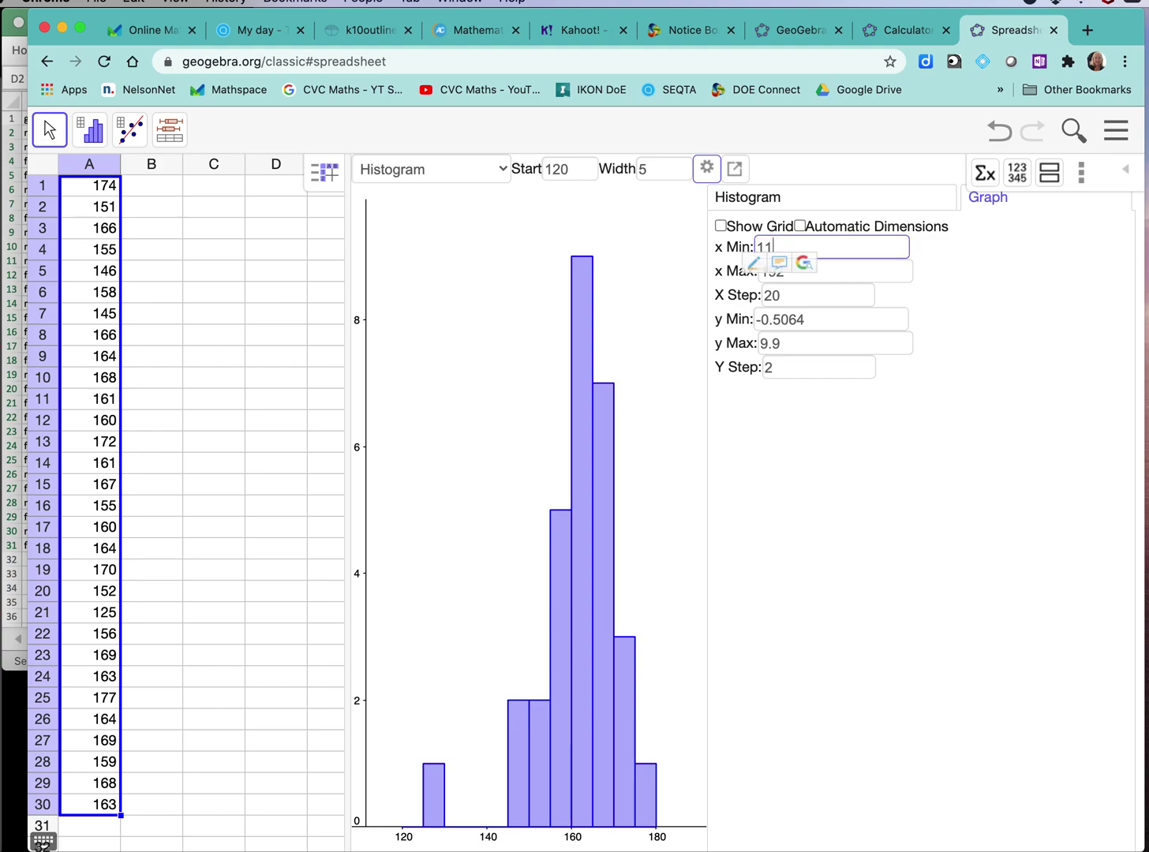
pyautogui.click(847, 283)
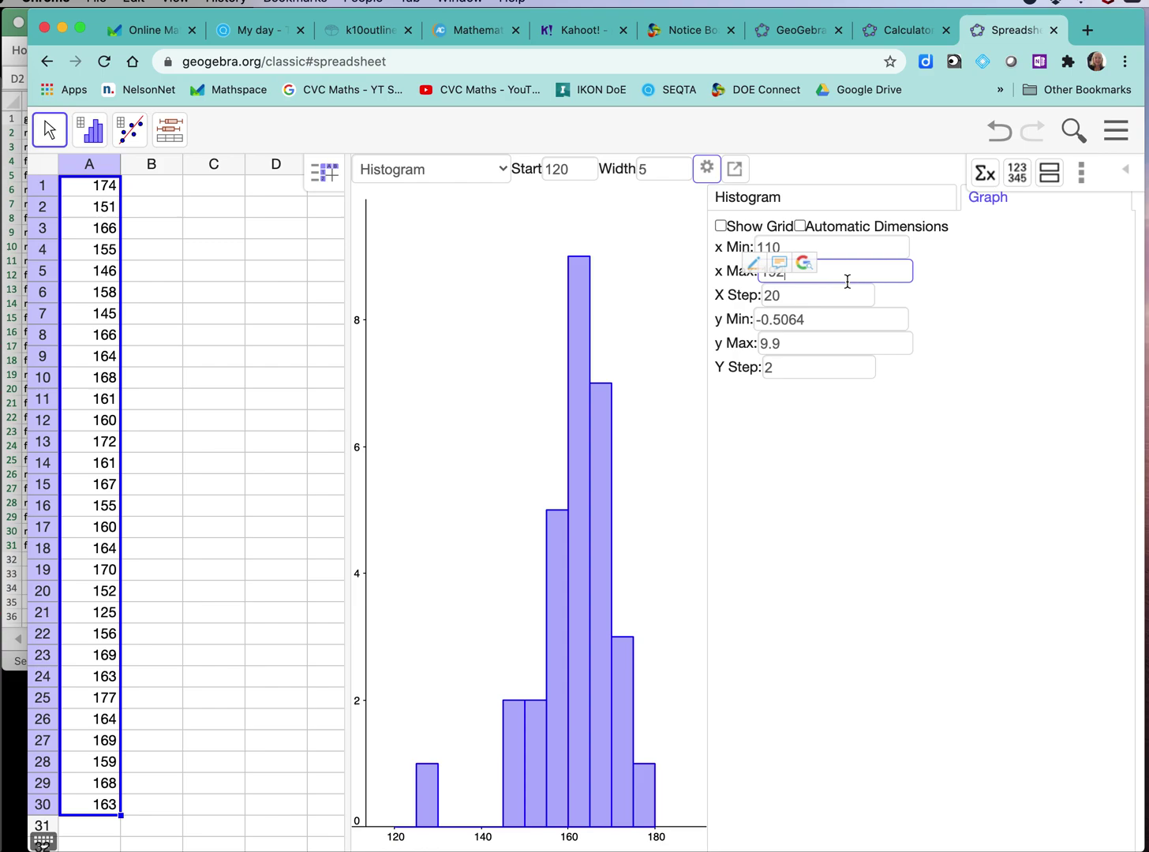
pyautogui.press('BackSpace')
pyautogui.press('BackSpace')
pyautogui.press('BackSpace')
pyautogui.write('200')
pyautogui.click(809, 298)
# Set the X Step to 5 and turn on Show Grid
pyautogui.press('BackSpace')
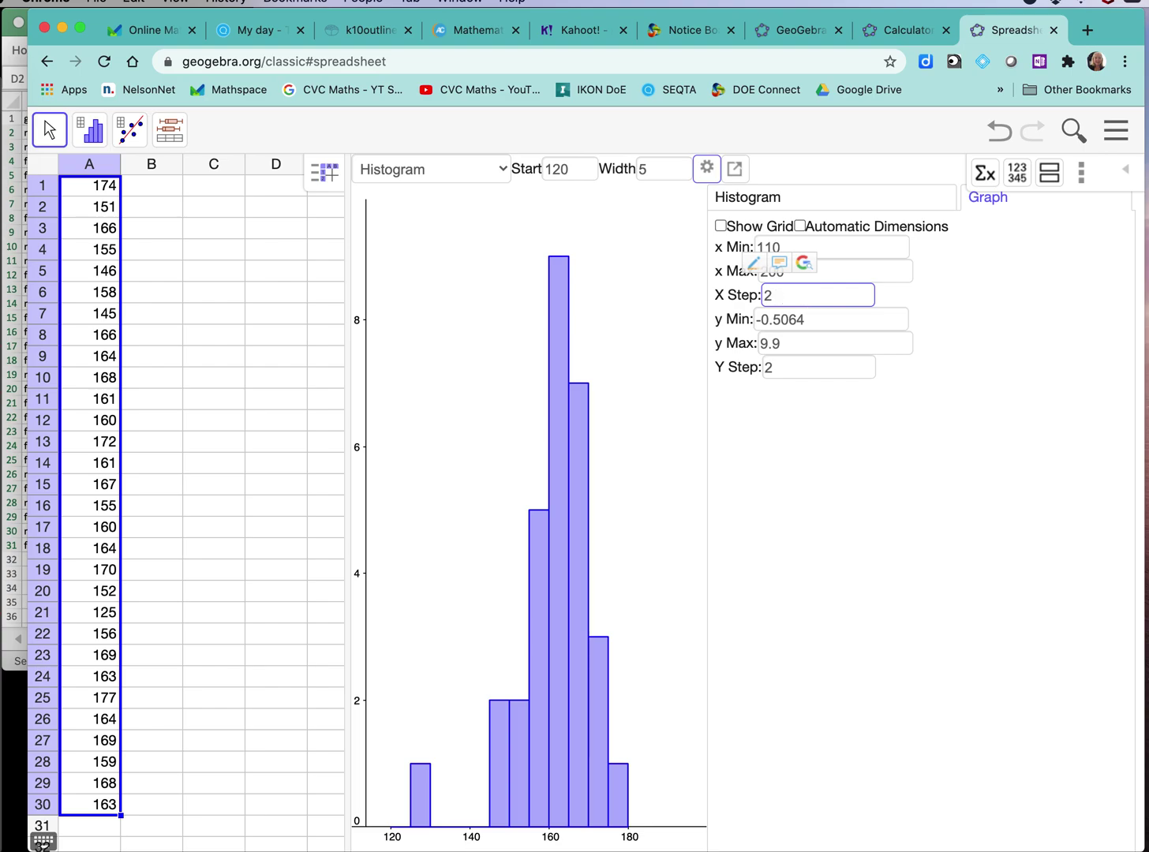
pyautogui.press('BackSpace')
pyautogui.write('5')
pyautogui.click(823, 483)
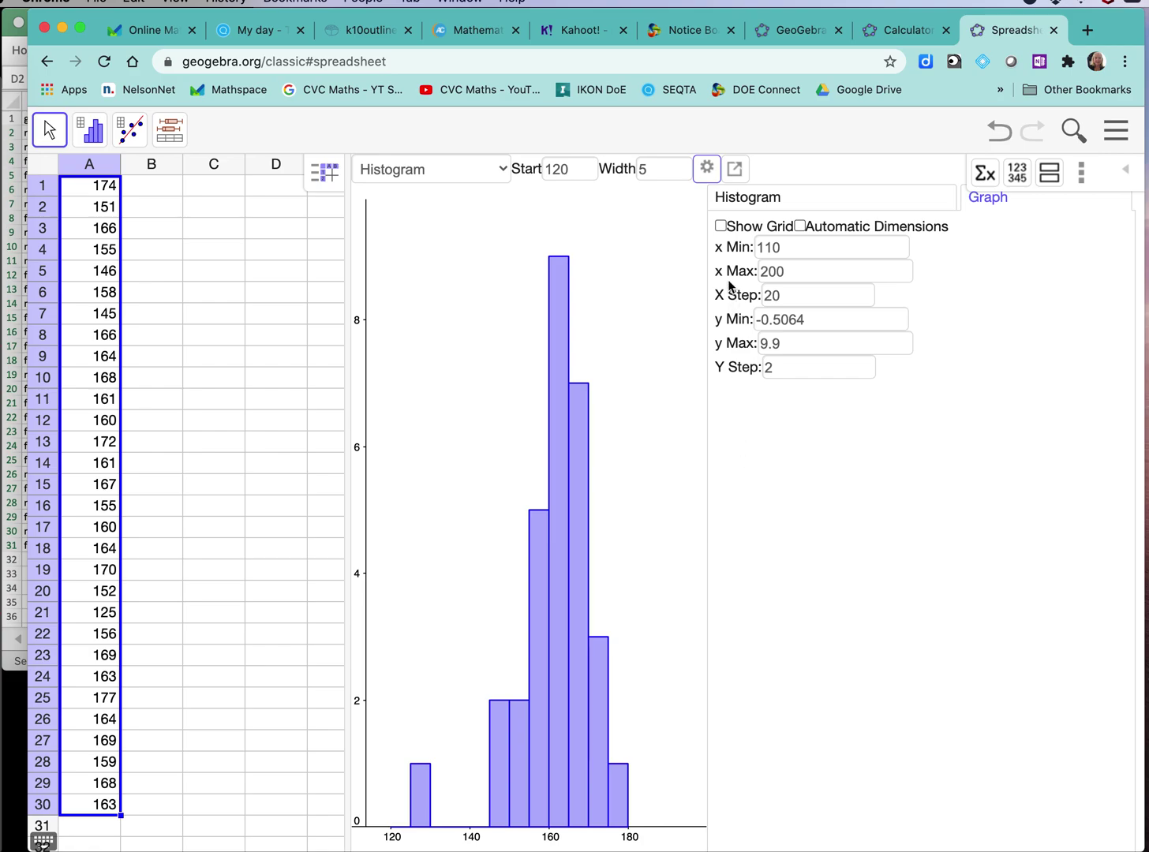
pyautogui.click(721, 226)
# Close the settings, select the histogram bars, and look at the export choices
pyautogui.click(707, 169)
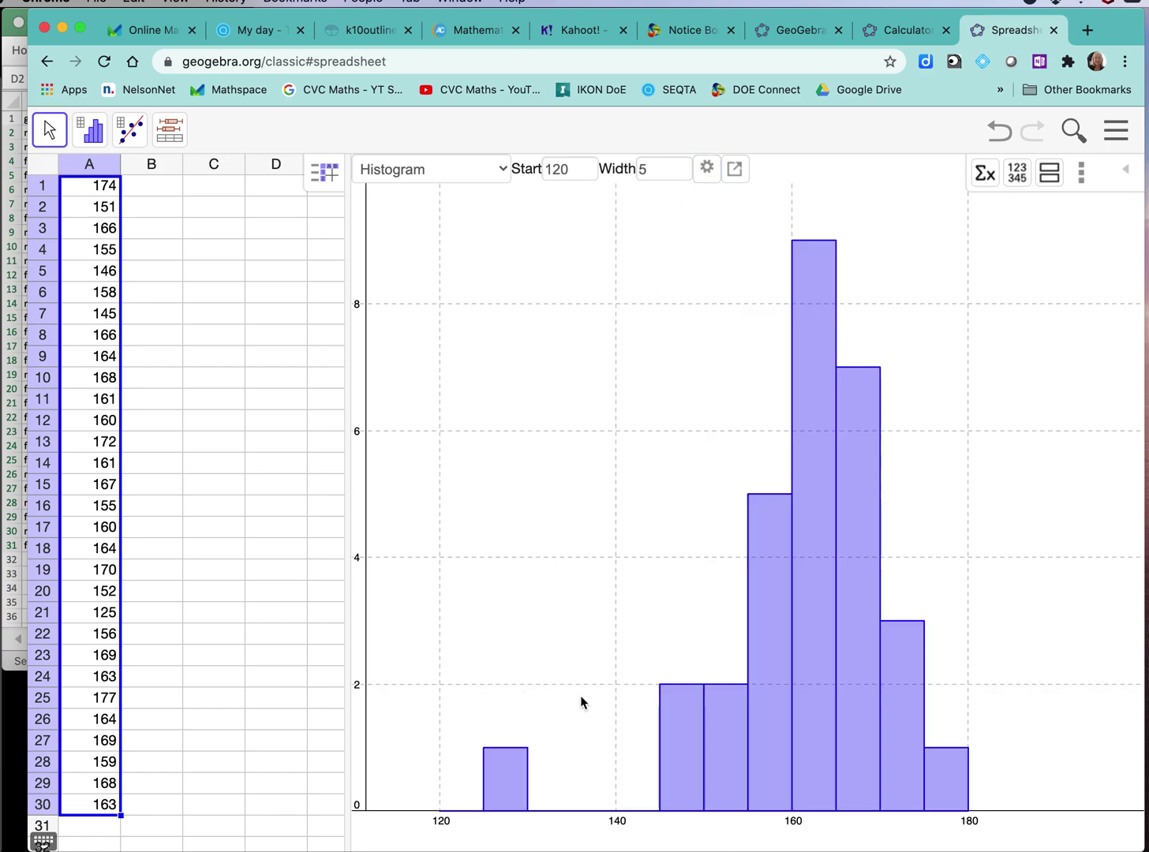
pyautogui.click(686, 732)
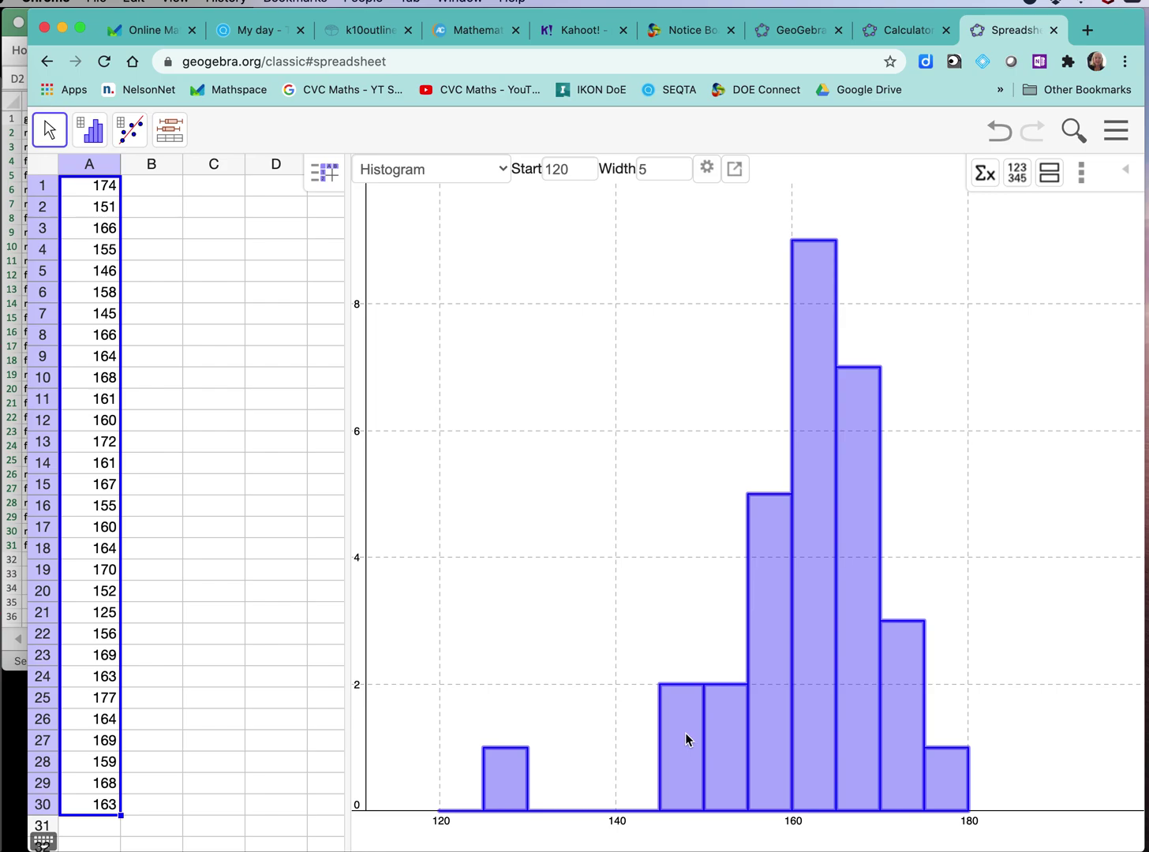
pyautogui.click(608, 608)
pyautogui.click(734, 176)
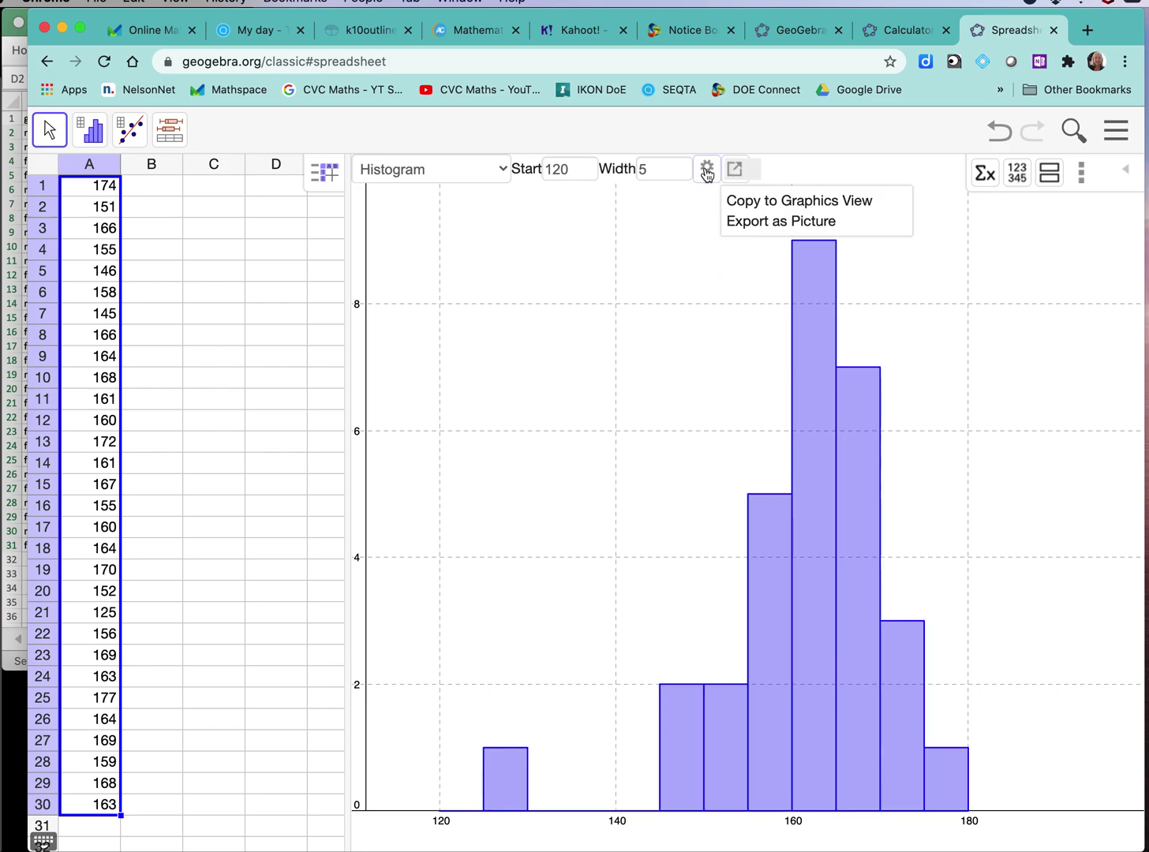
# In the Graph settings, replace the X Step of 20 with 5
pyautogui.click(707, 169)
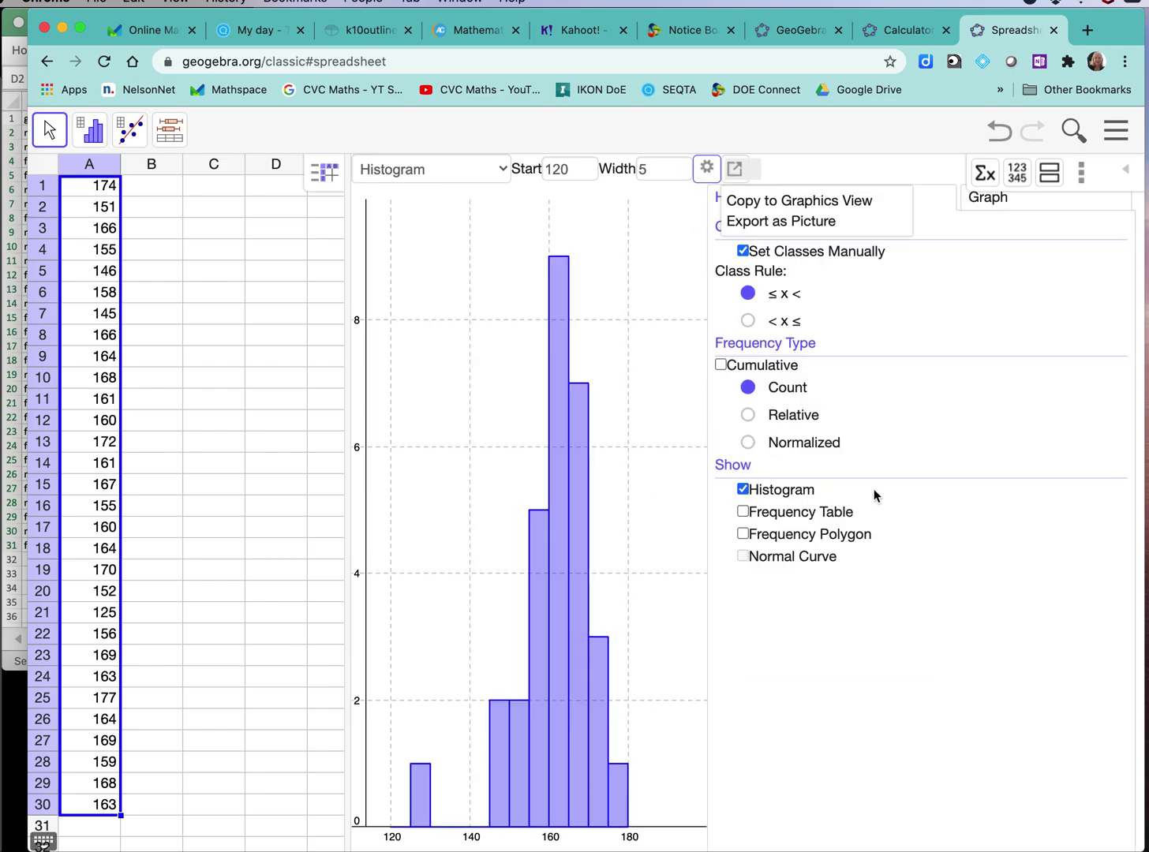
pyautogui.click(999, 202)
pyautogui.click(794, 293)
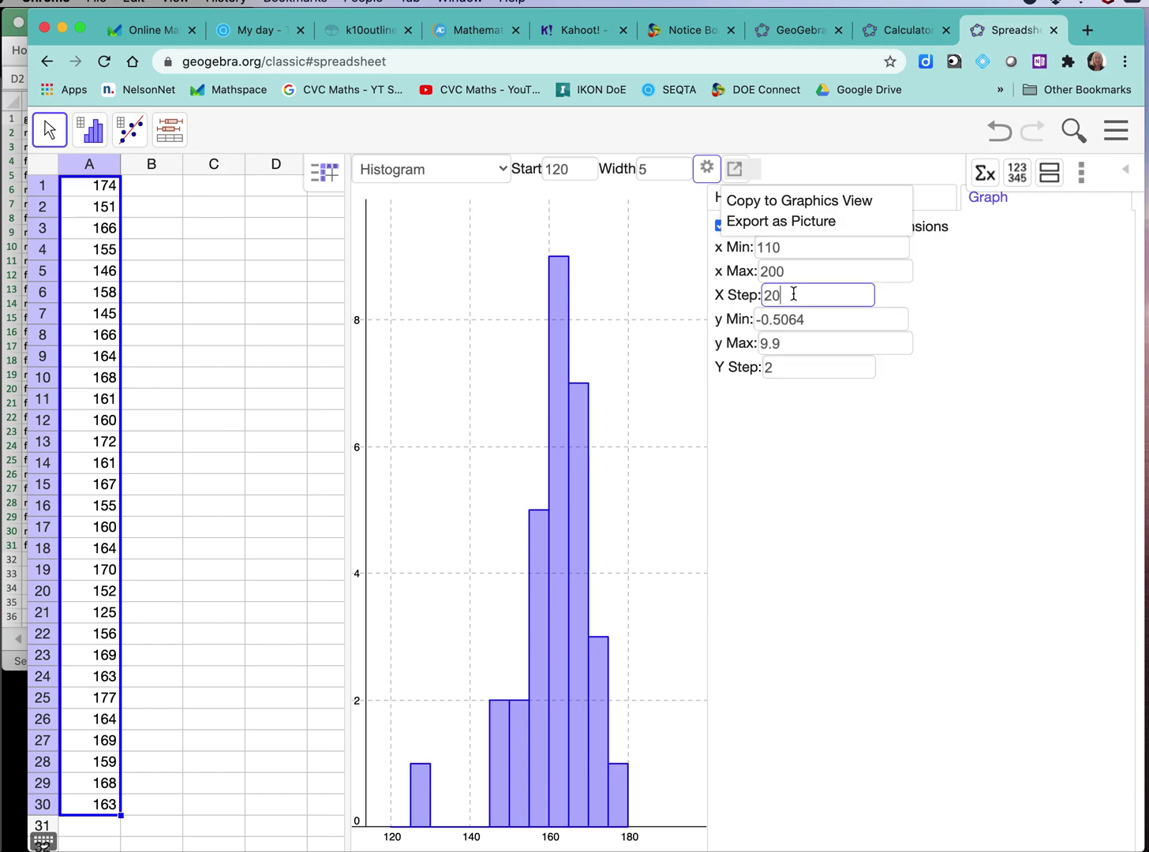
pyautogui.press('BackSpace')
pyautogui.press('BackSpace')
pyautogui.write('5')
pyautogui.click(815, 269)
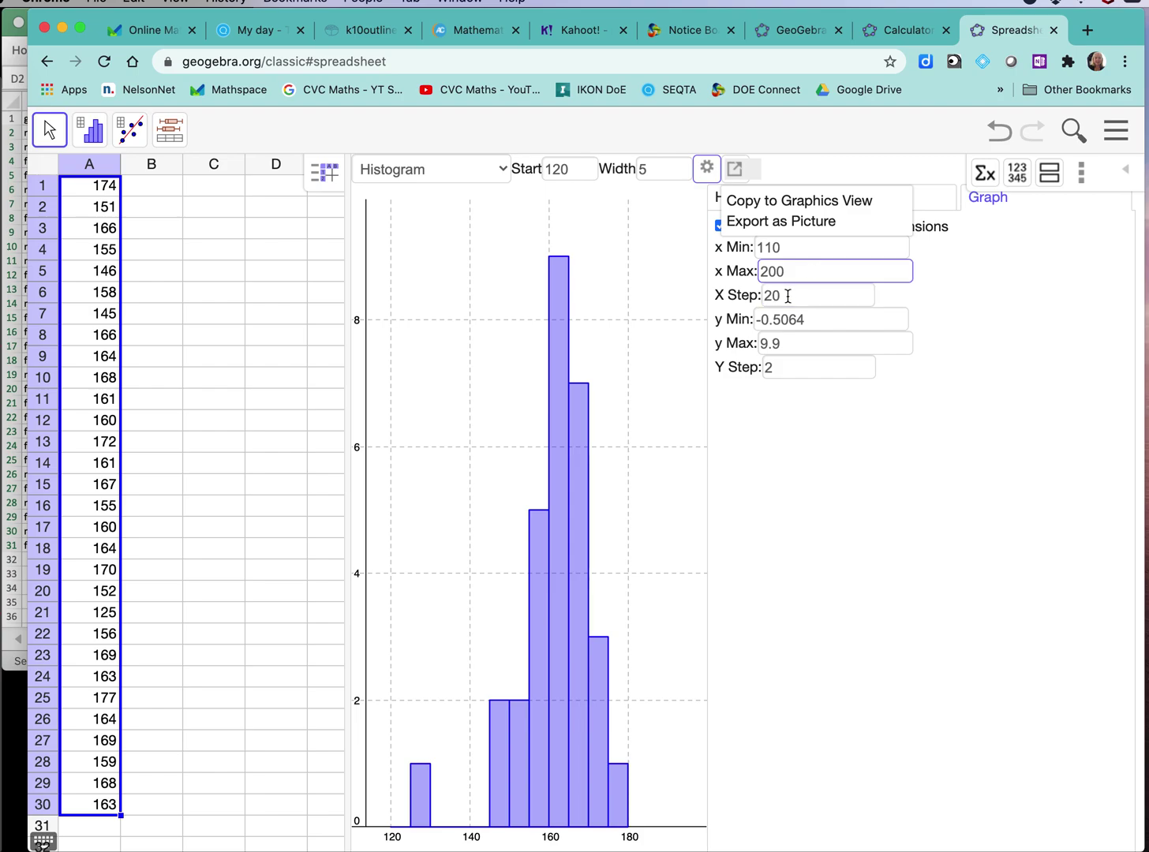
pyautogui.moveTo(787, 296); pyautogui.dragTo(742, 300)
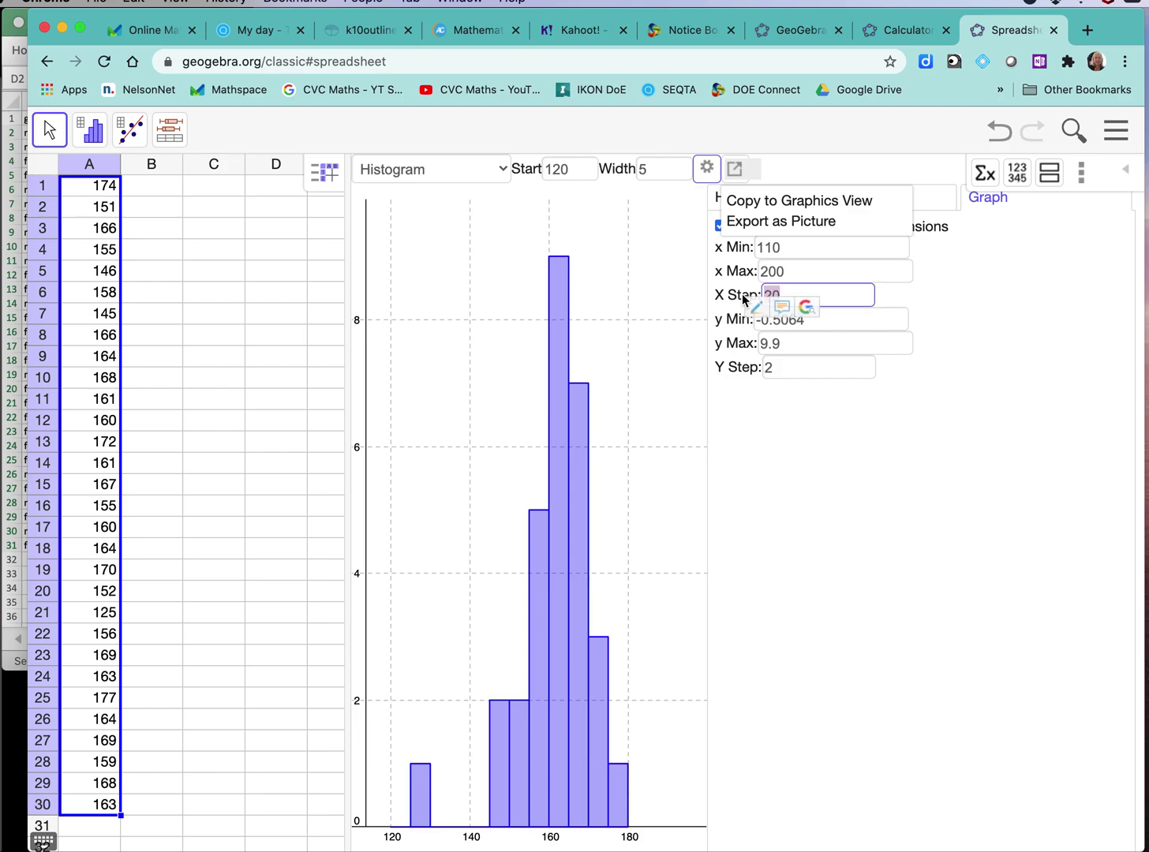
pyautogui.write('5')
pyautogui.press('Return')
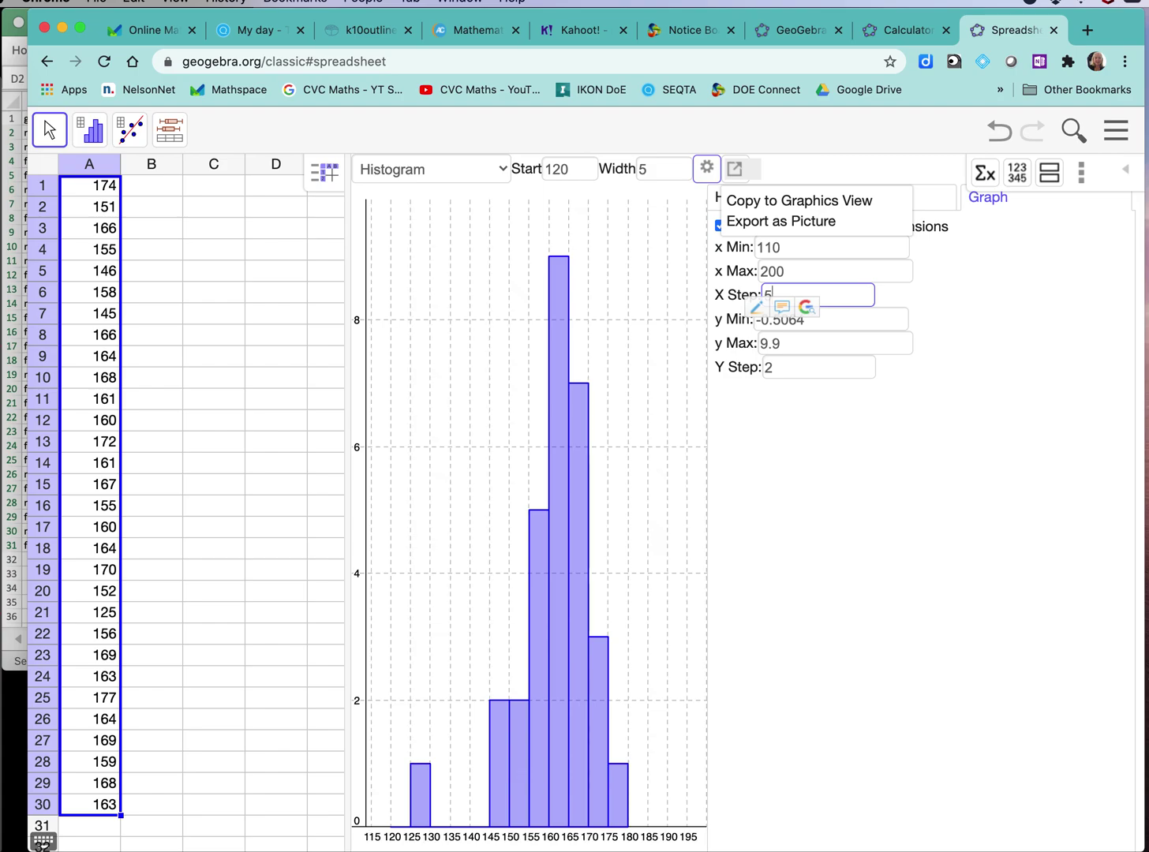
pyautogui.click(815, 439)
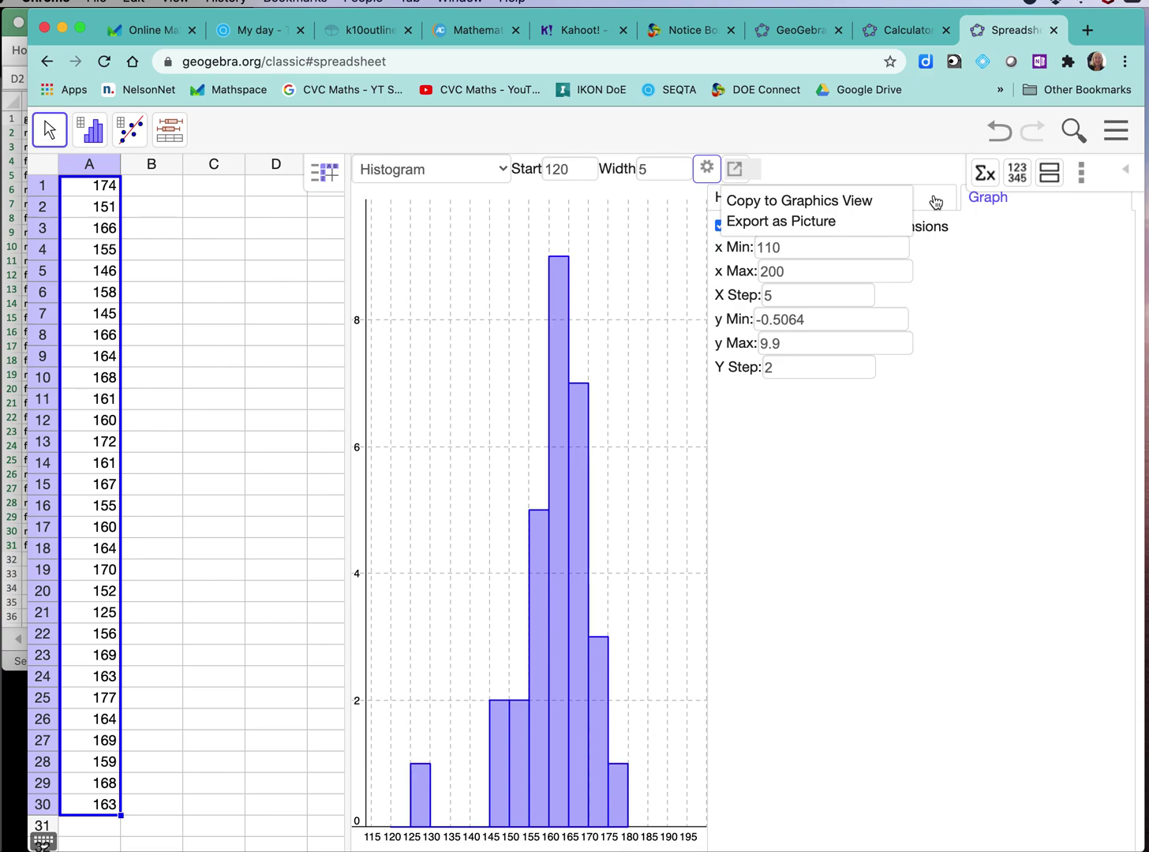
# Close the graph settings and export the histogram as a picture
pyautogui.click(707, 167)
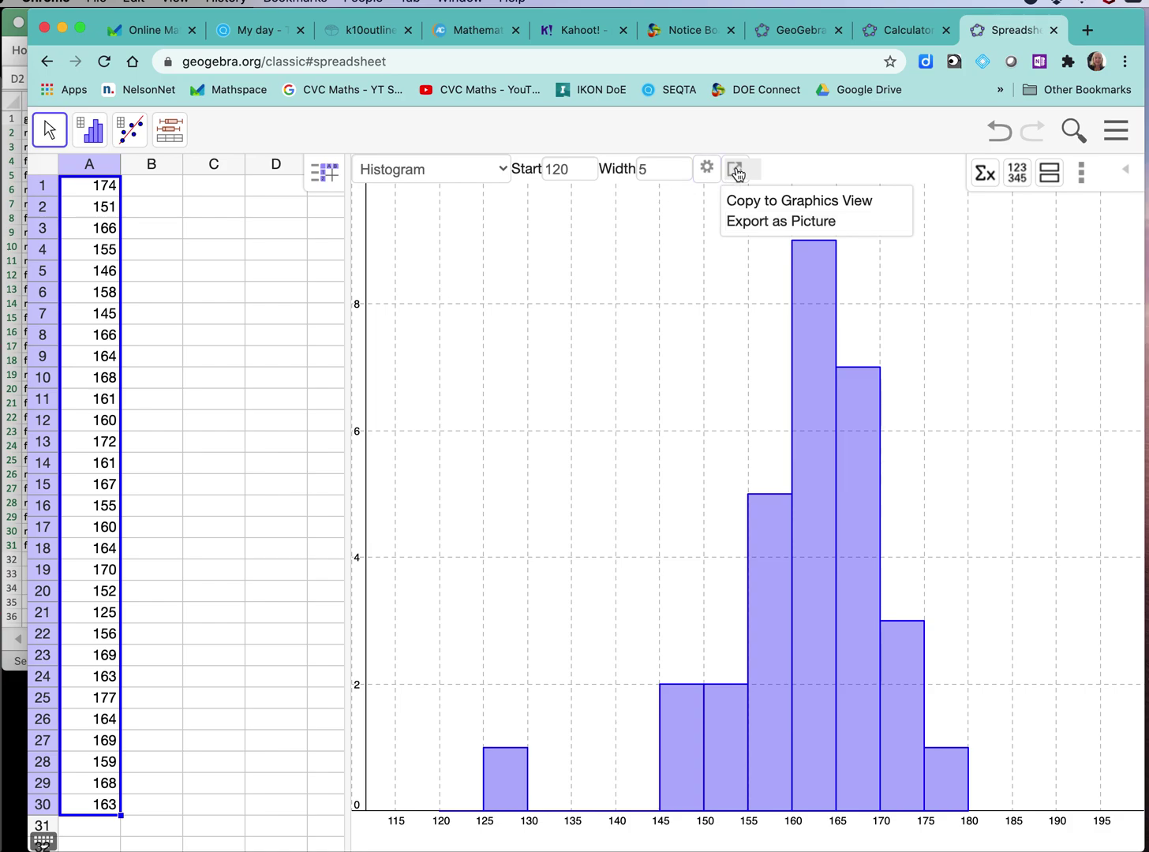
pyautogui.click(748, 222)
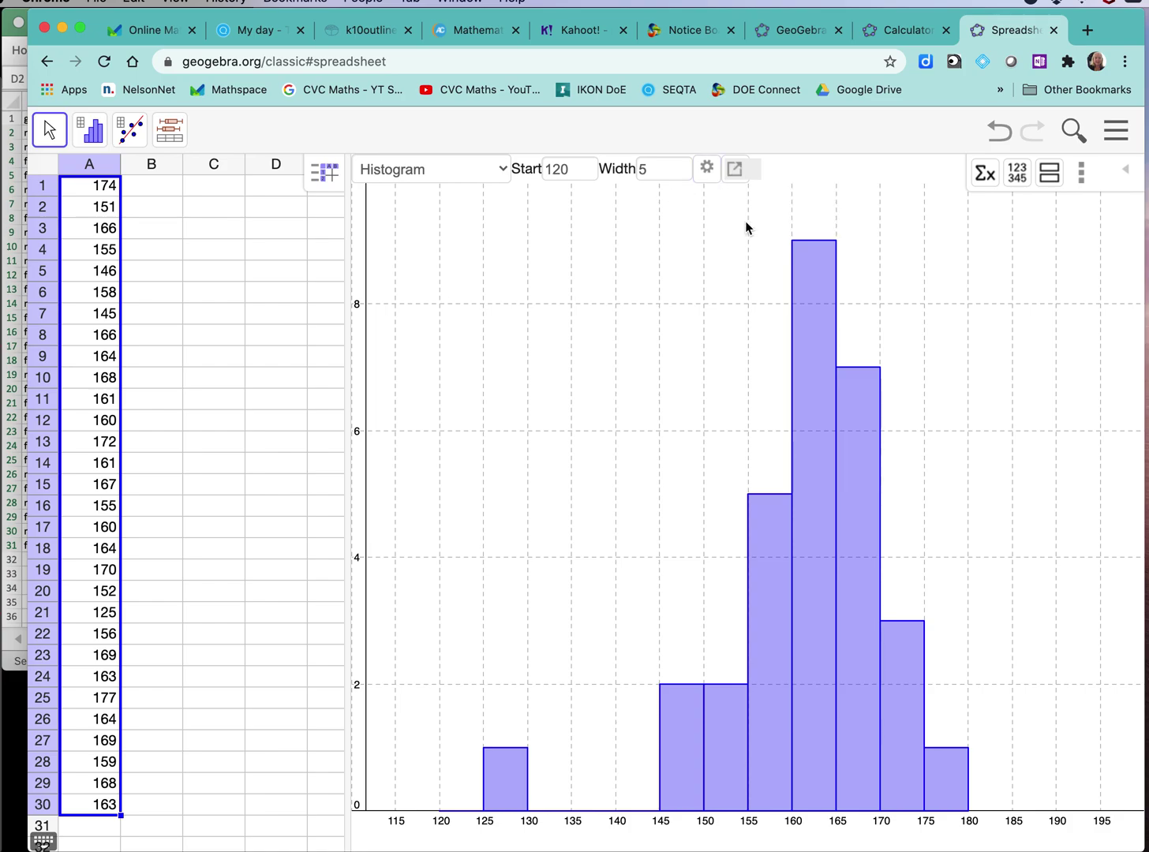